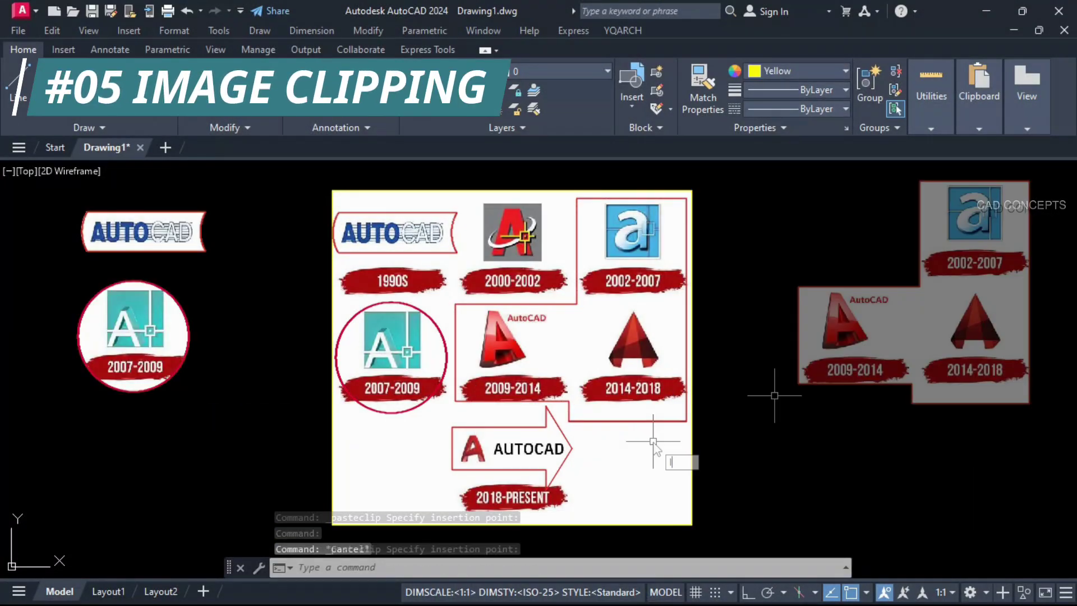
type("icl")
Try image clipping, then set the curve-dividing tool to fixed bowstring mode
key("Return")
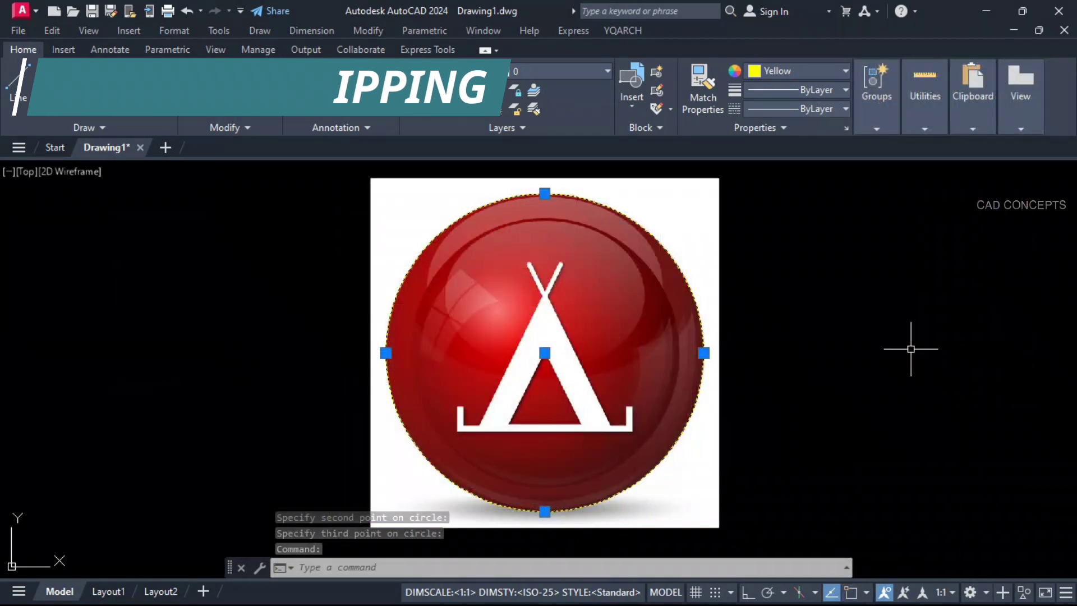
type("icccxx")
key("Return")
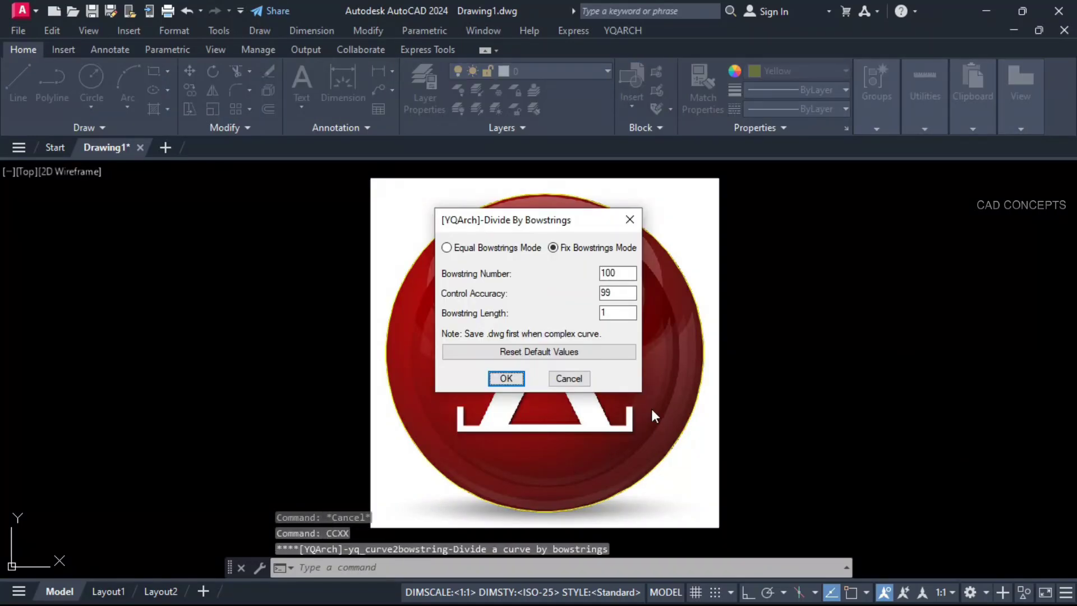
left_click(554, 247)
left_click(506, 378)
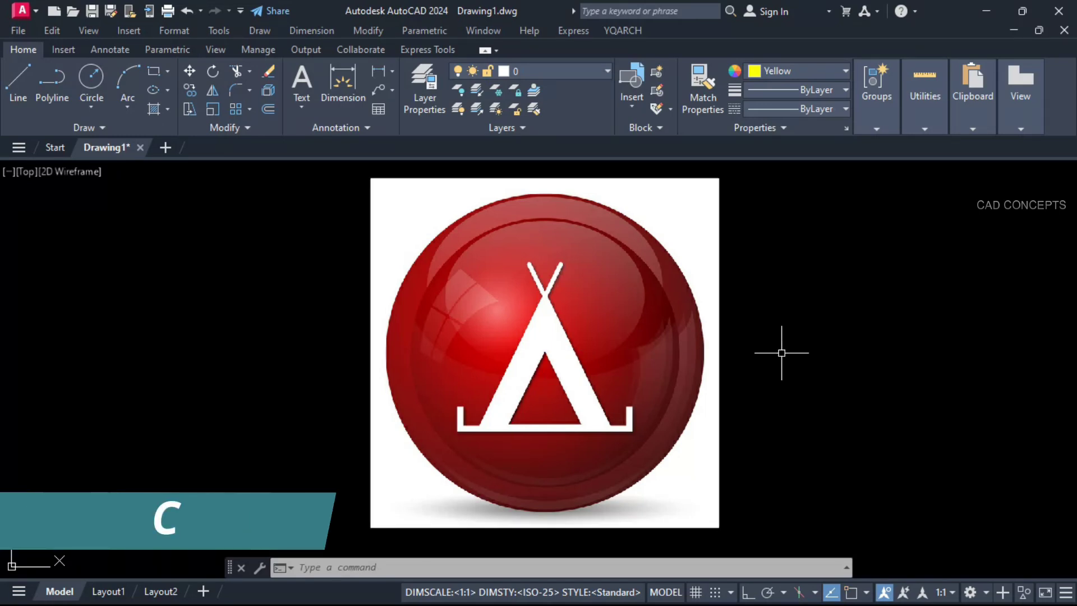
type("c")
Draw a three-point circle through the red sphere's left, right and top edges
key("Return")
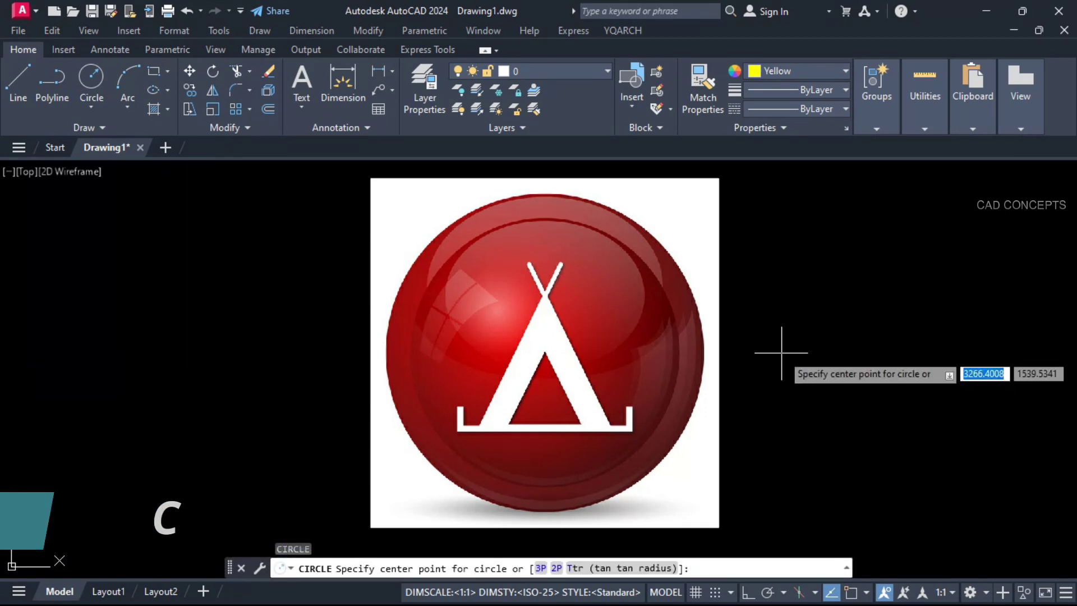
type("3p")
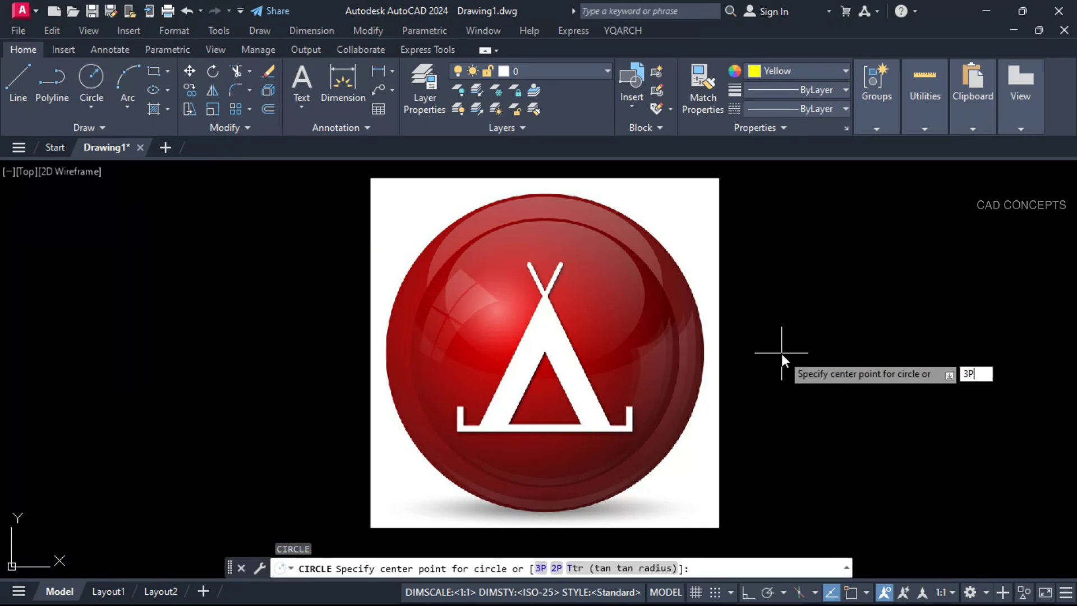
key("Return")
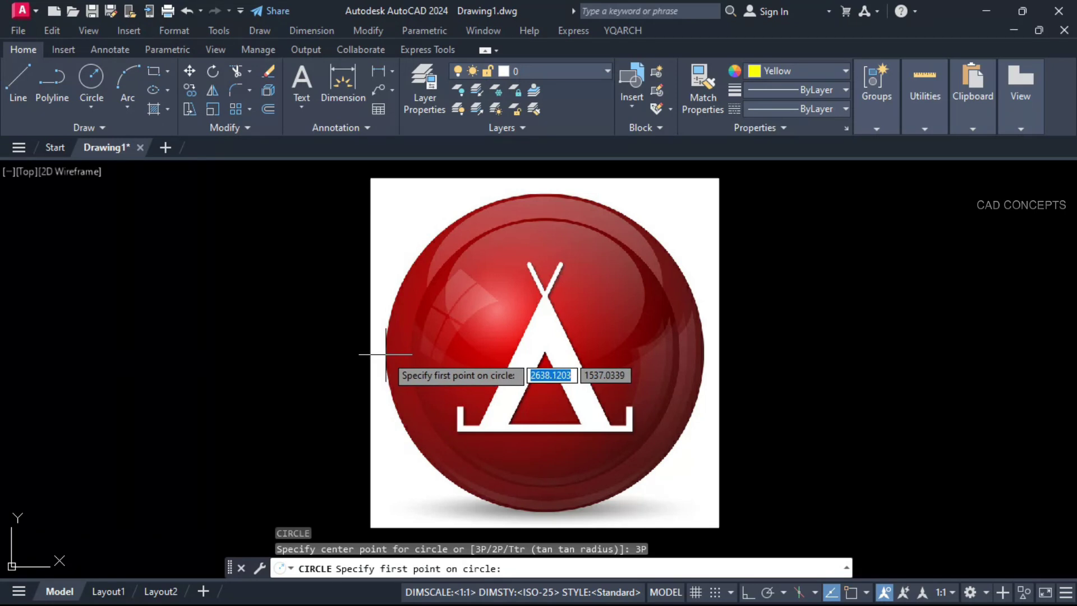
left_click(385, 354)
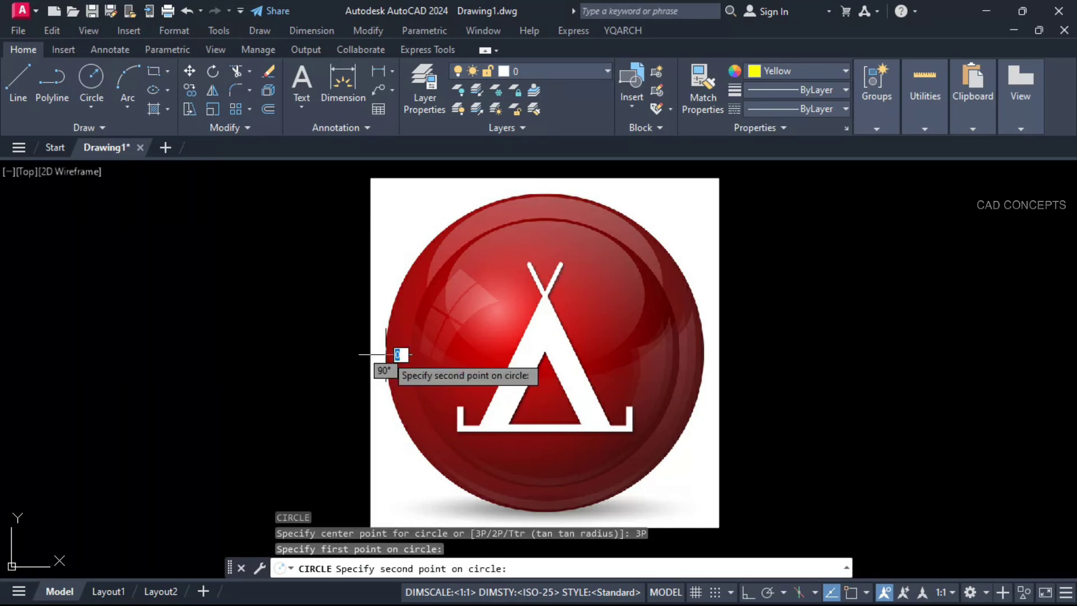
left_click(703, 354)
left_click(543, 193)
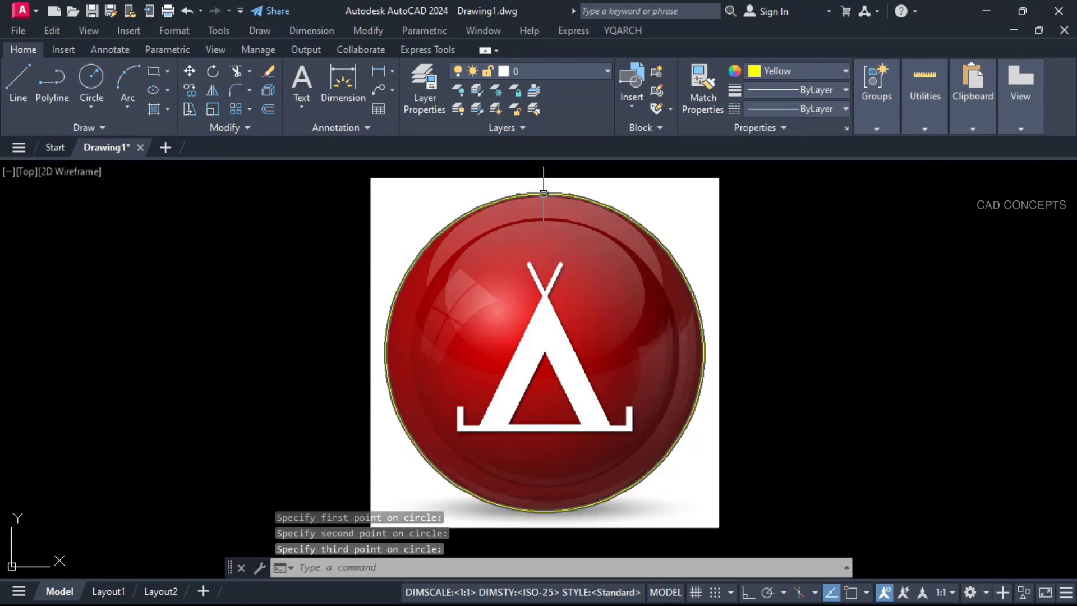
left_click(549, 194)
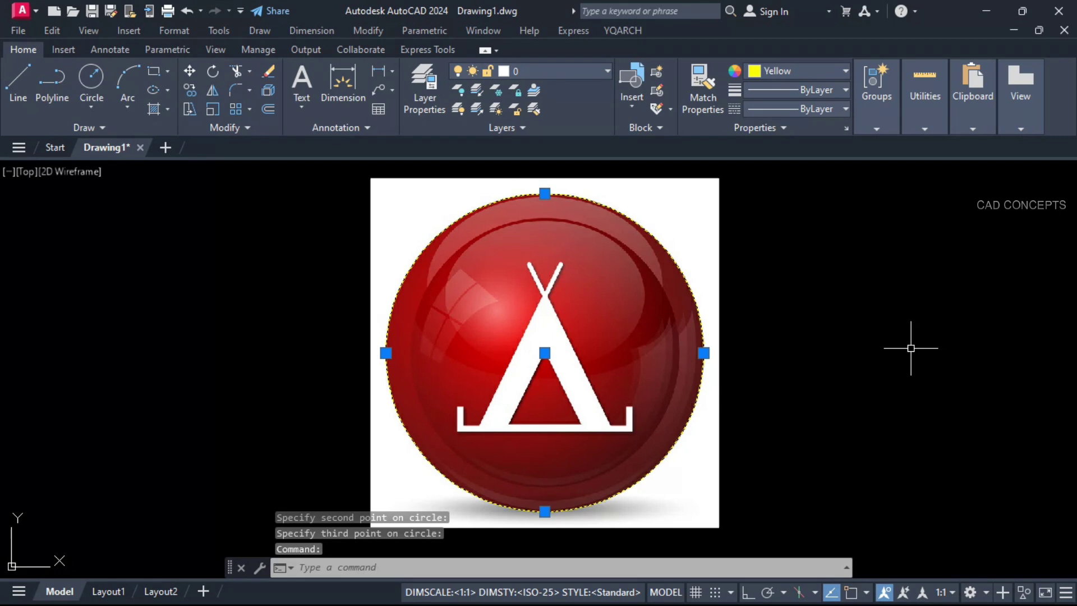
Divide the sphere circle into fixed bowstrings with the CCXX tool
key("Escape")
key("Escape")
type("cc")
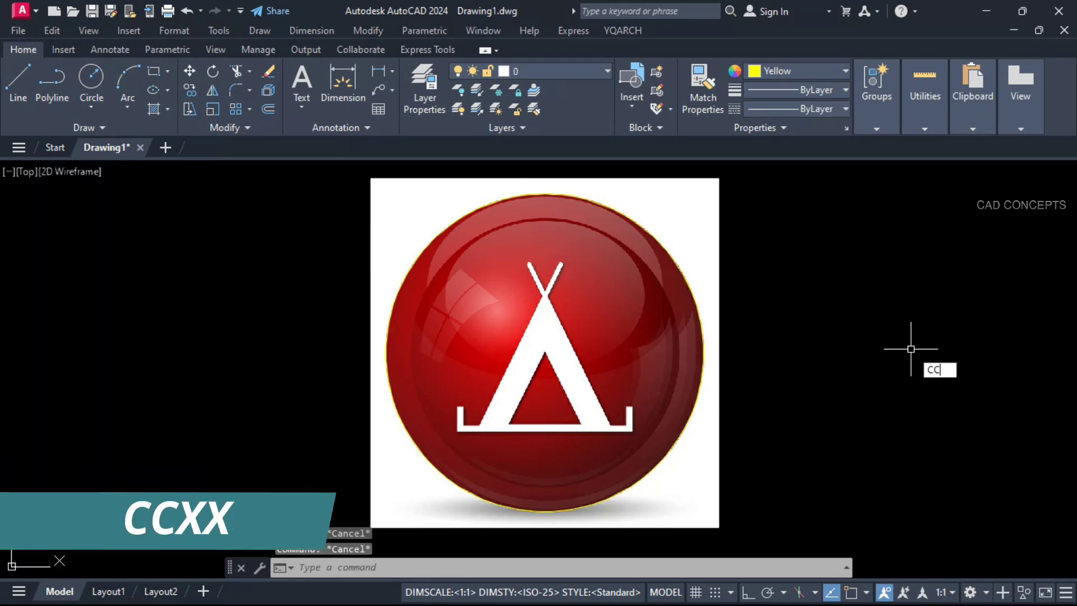
type("x")
key("Return")
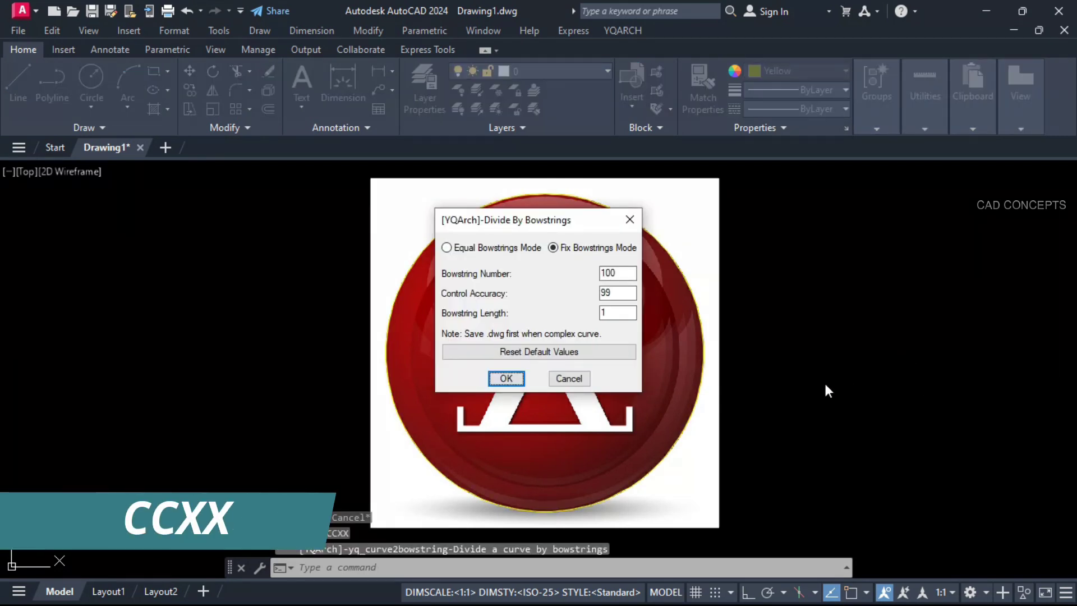
left_click(555, 247)
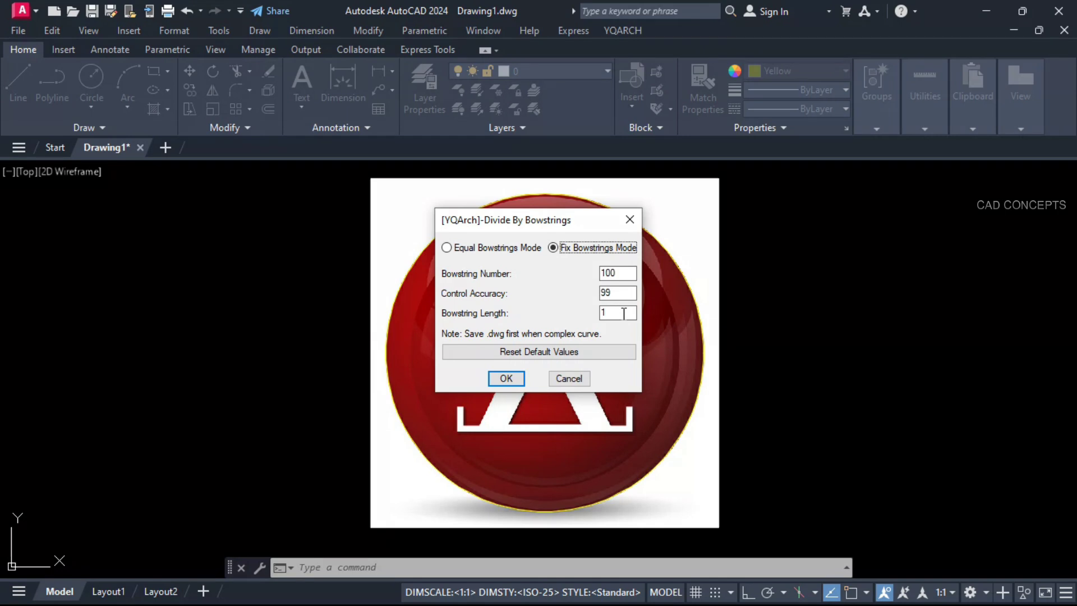
left_click(522, 380)
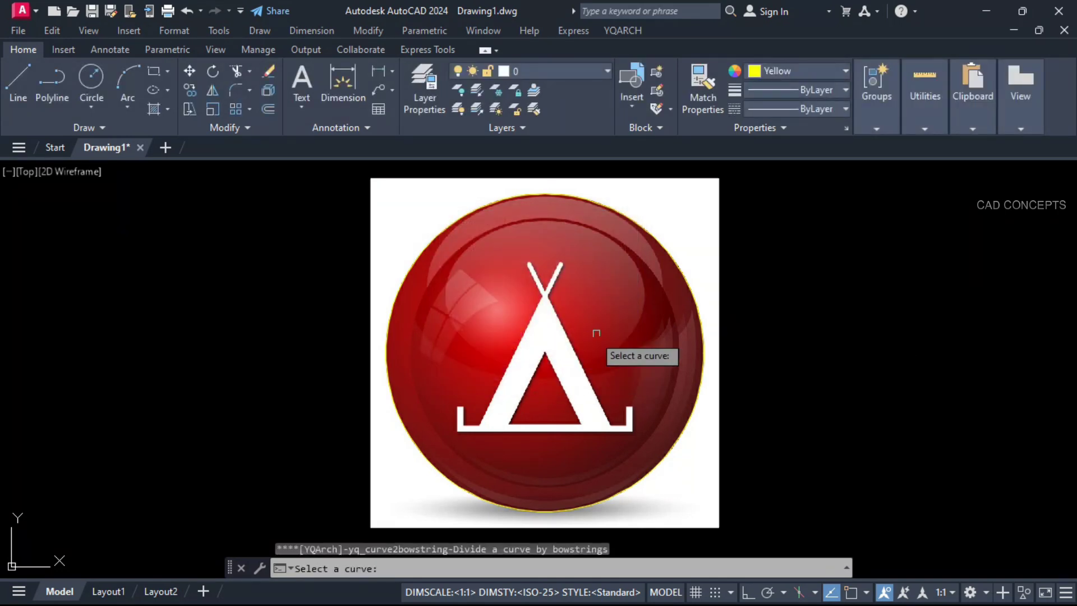
left_click(671, 254)
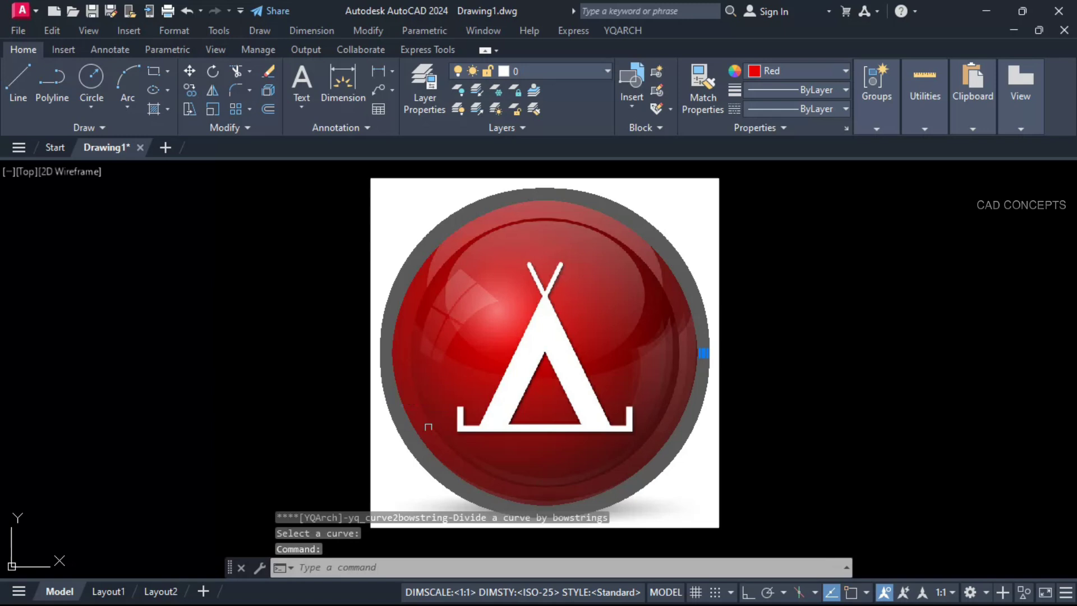
key("Escape")
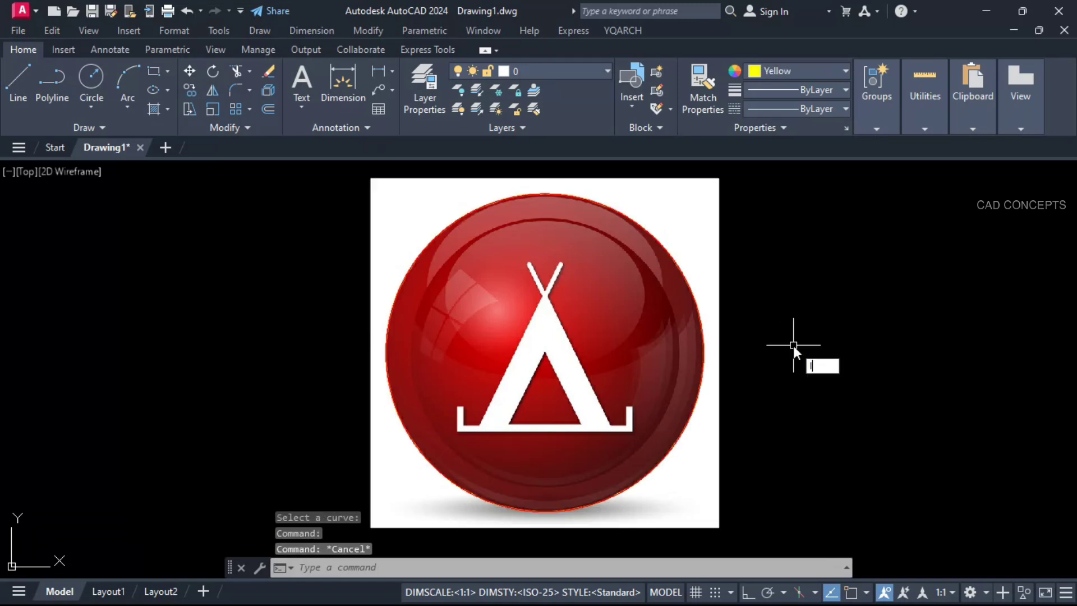
type("ICL")
Clip the tent-logo image using the bowstring circle polyline as a new boundary
key("Return")
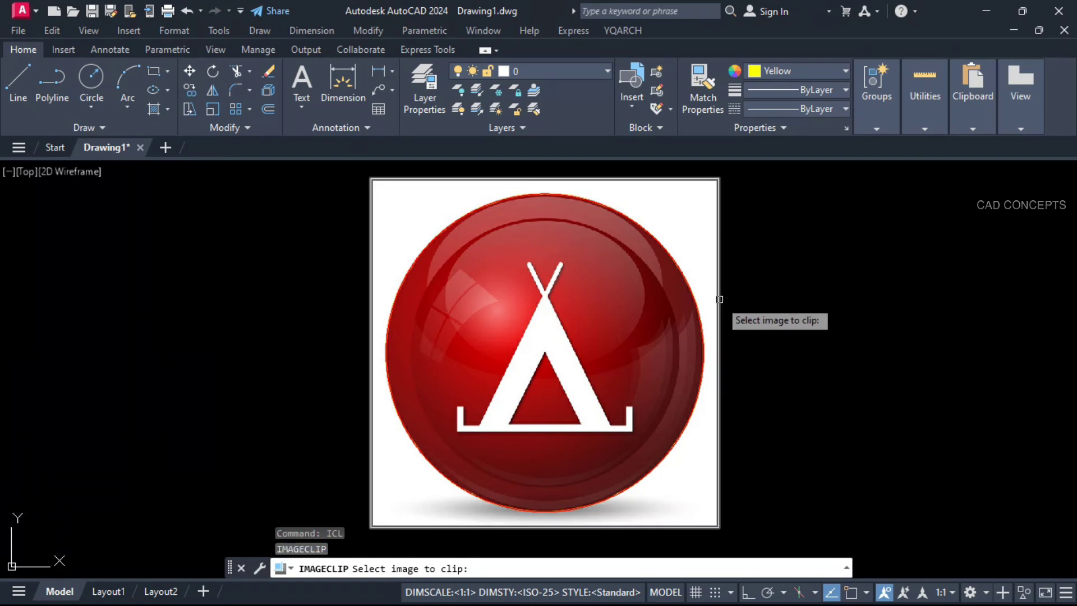
left_click(719, 299)
key("Return")
type("N")
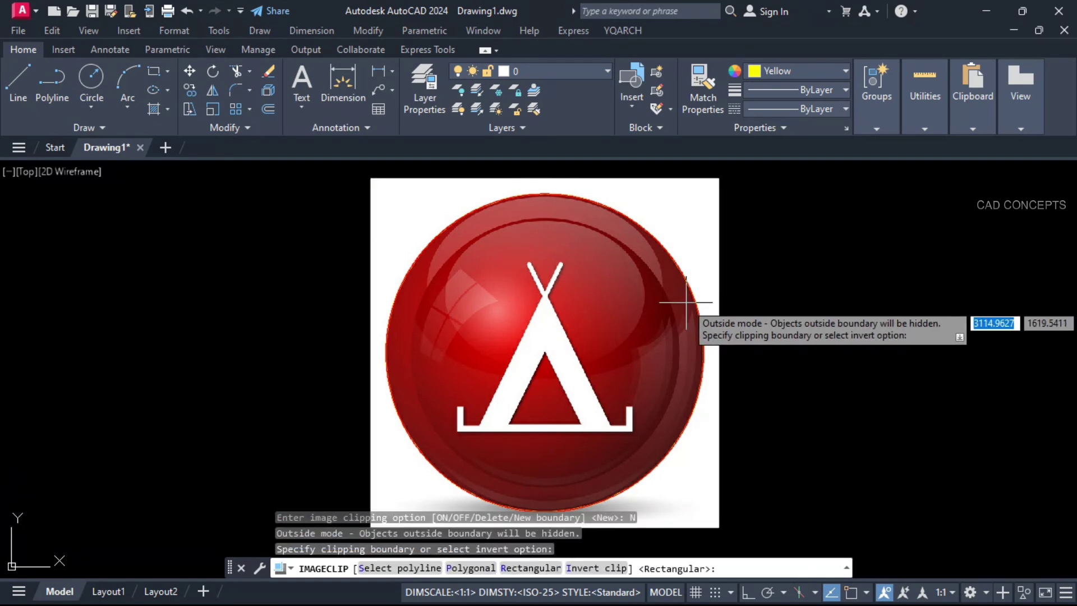
type("S")
key("Return")
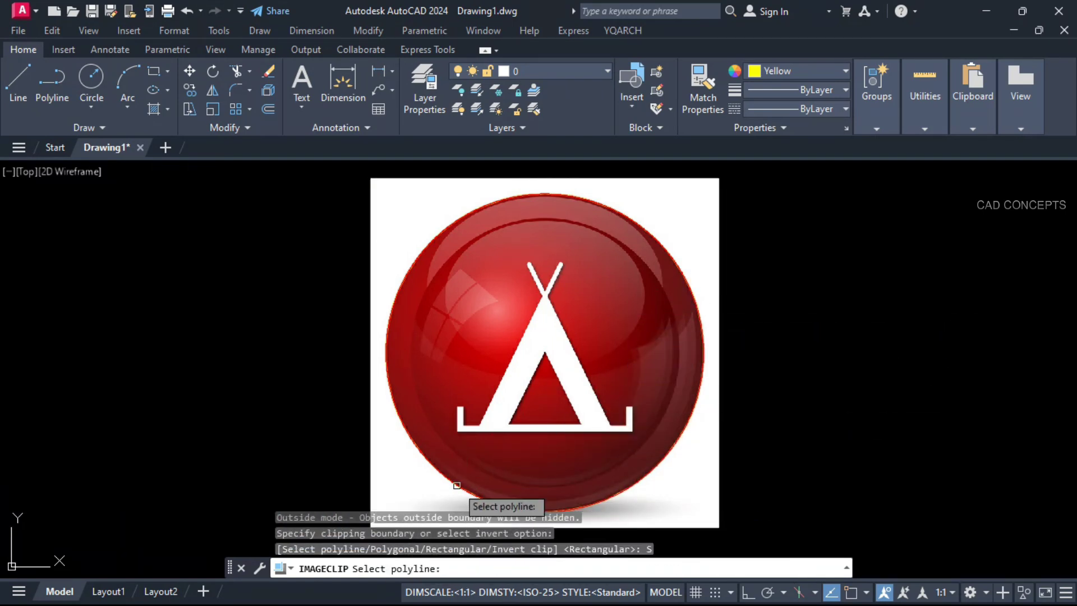
left_click(689, 279)
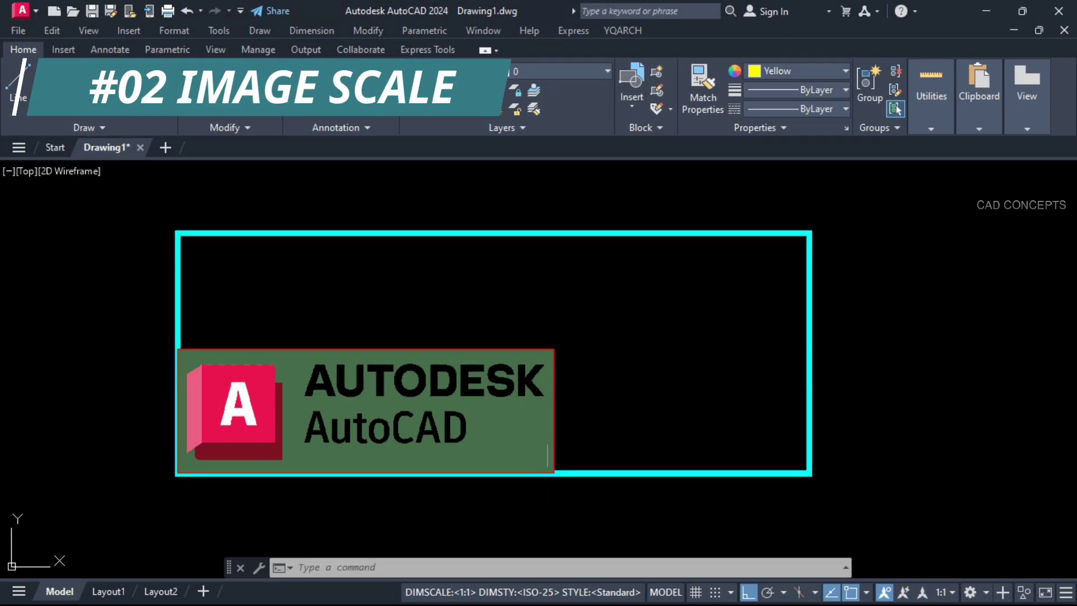
left_click(226, 349)
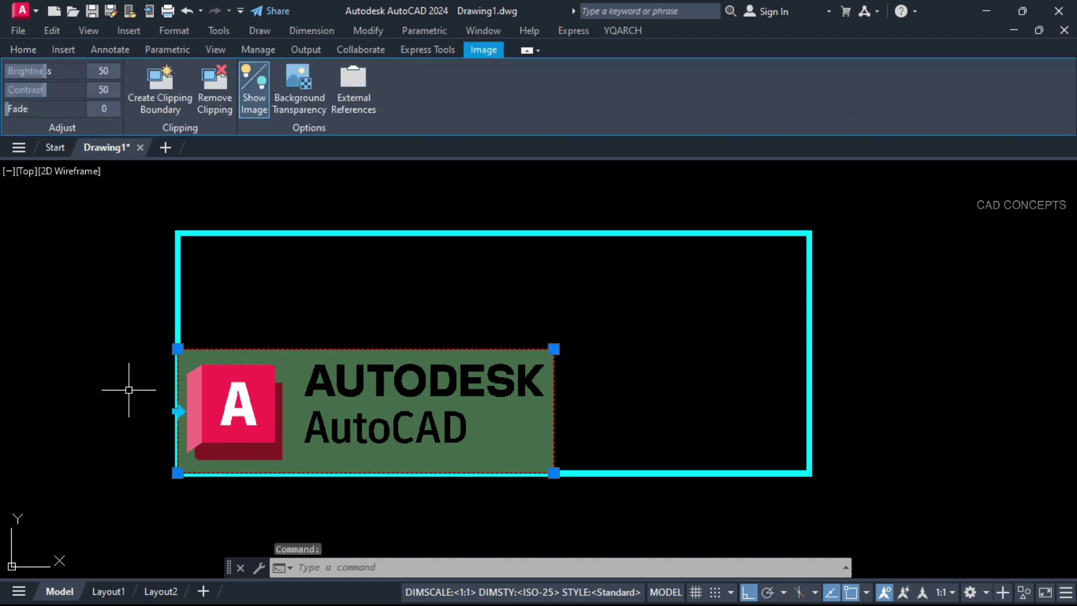
type("sc")
key("Return")
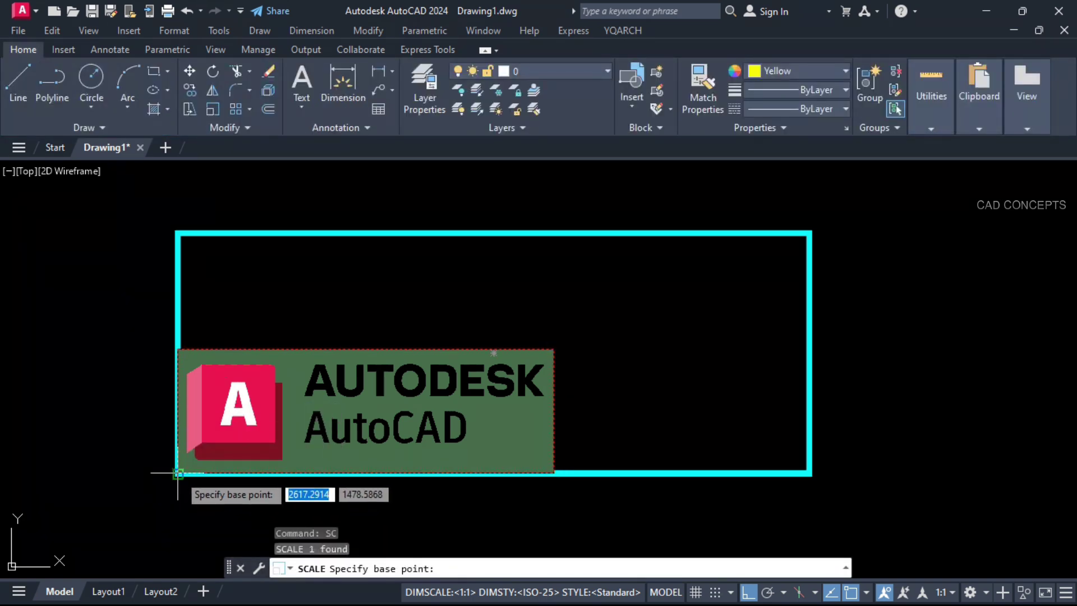
left_click(178, 474)
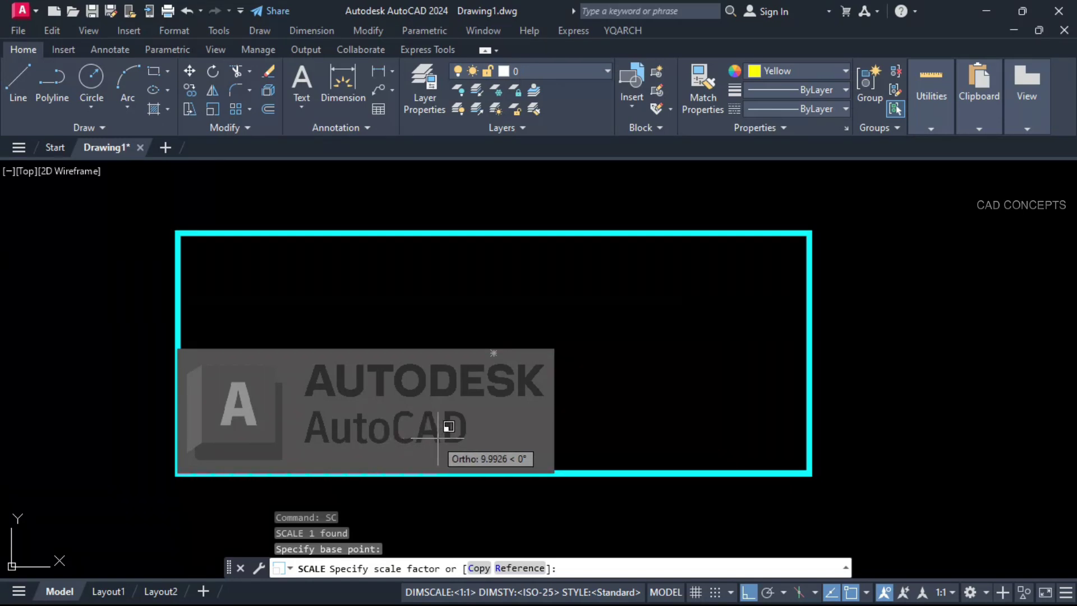
left_click(520, 426)
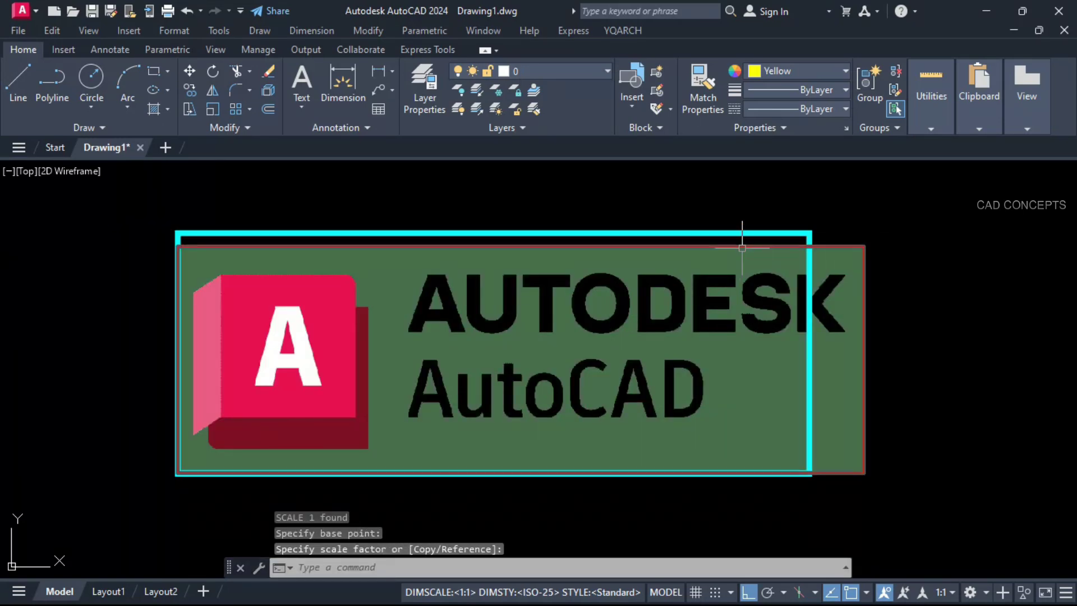
left_click(742, 249)
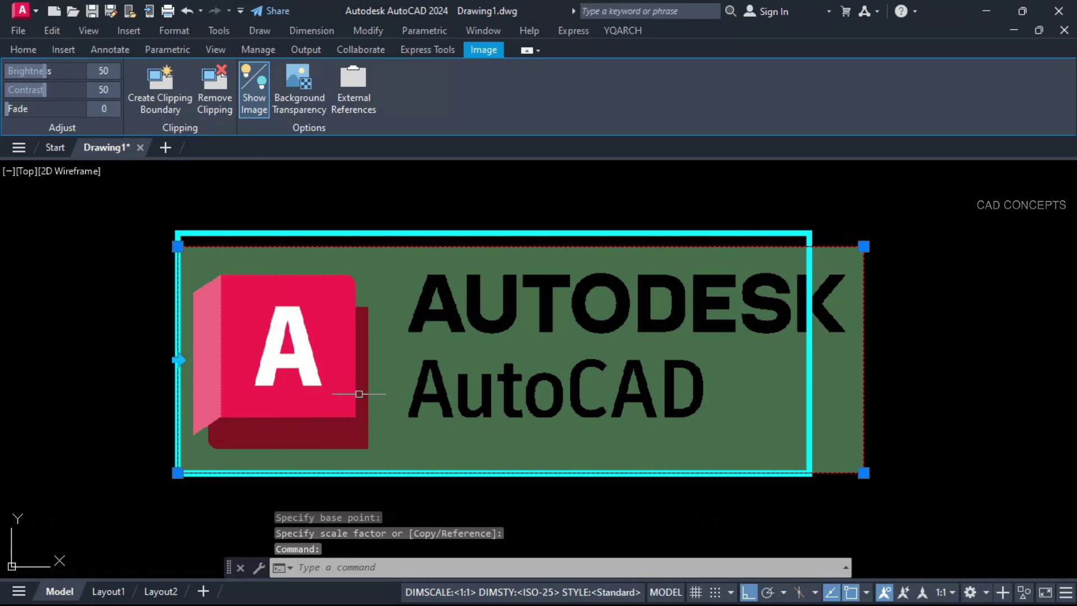
key("Escape")
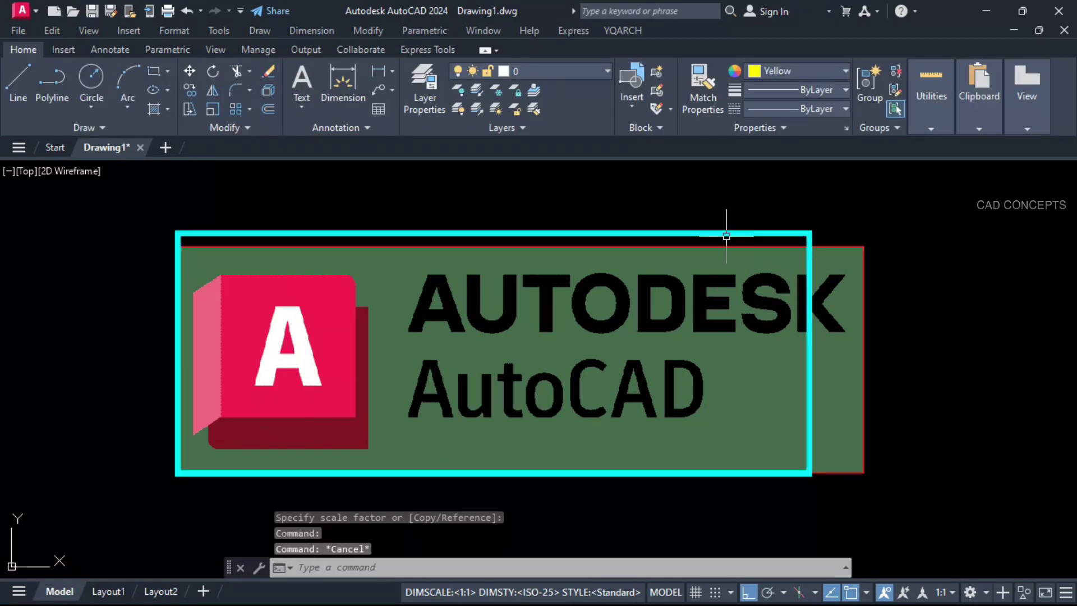
key("ctrl+z")
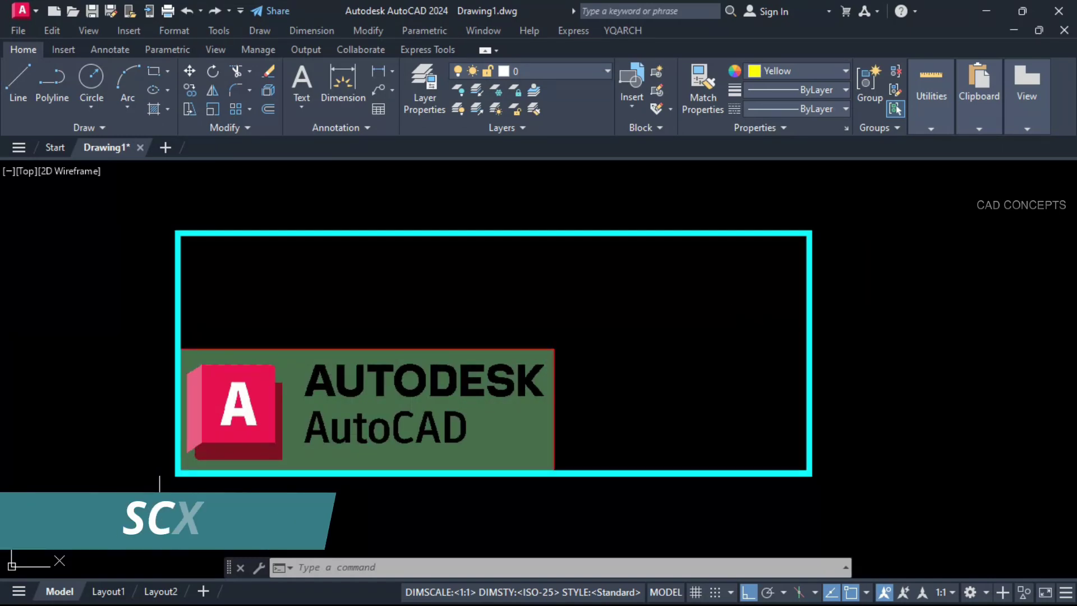
type("scx")
Scale the AutoCAD logo image so its corner meets the cyan frame's top-right corner
key("Return")
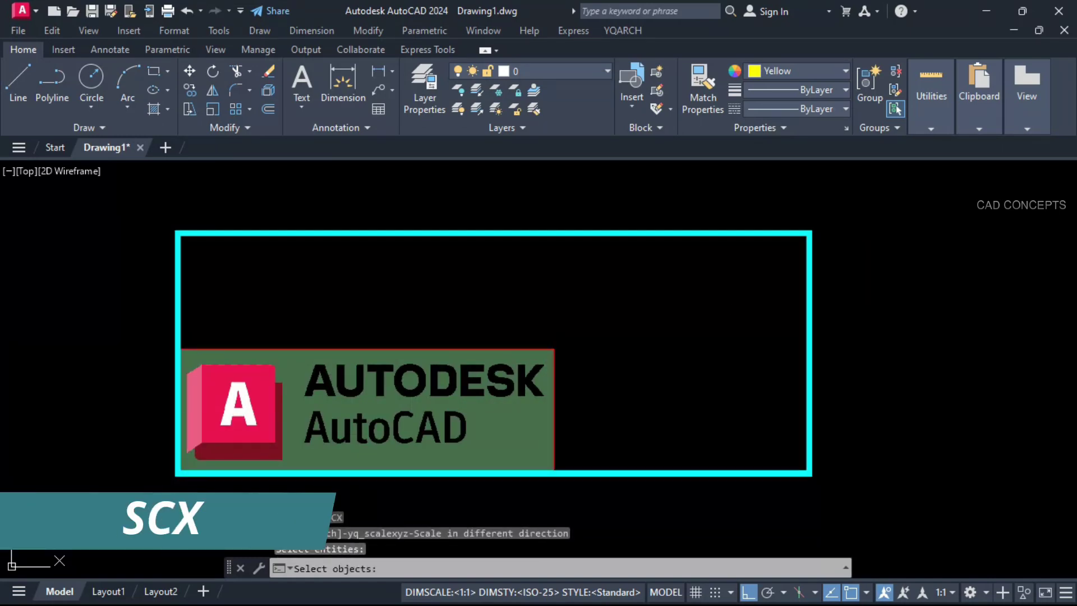
left_click(235, 350)
key("Return")
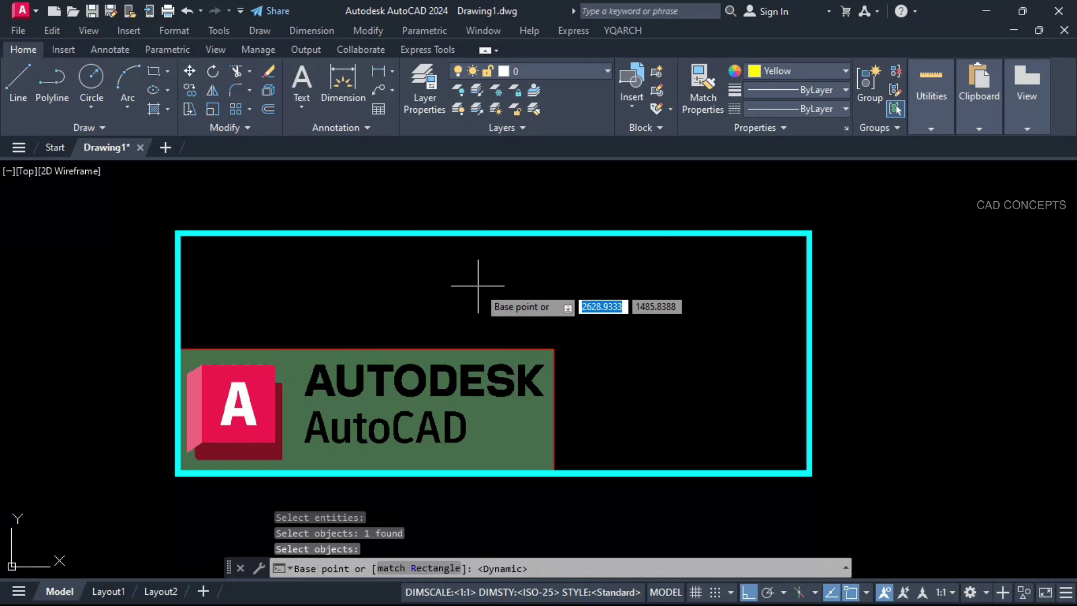
key("Return")
left_click(611, 358)
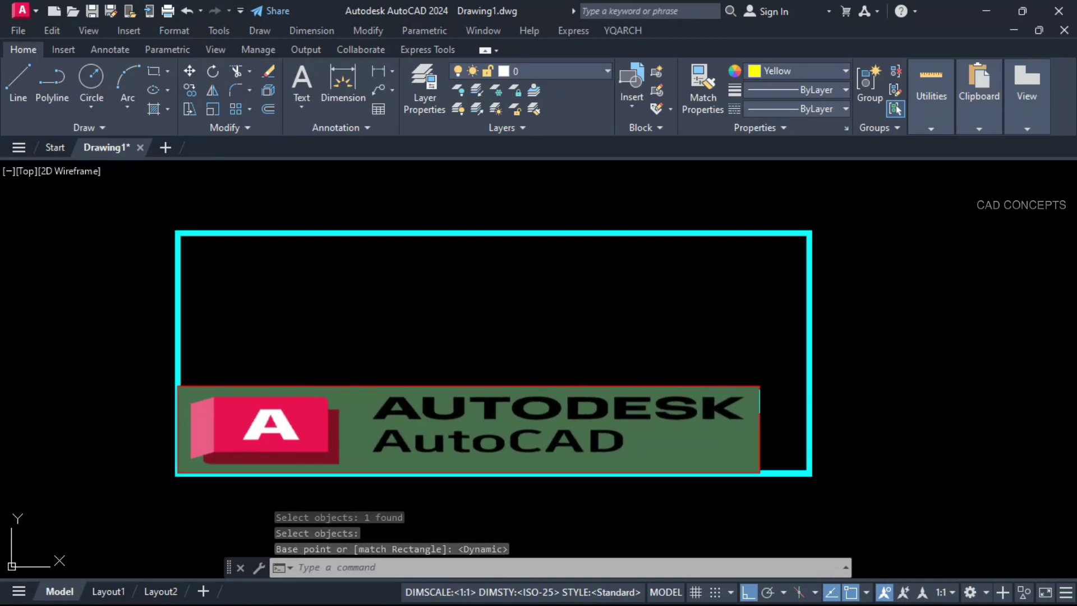
left_click(806, 239)
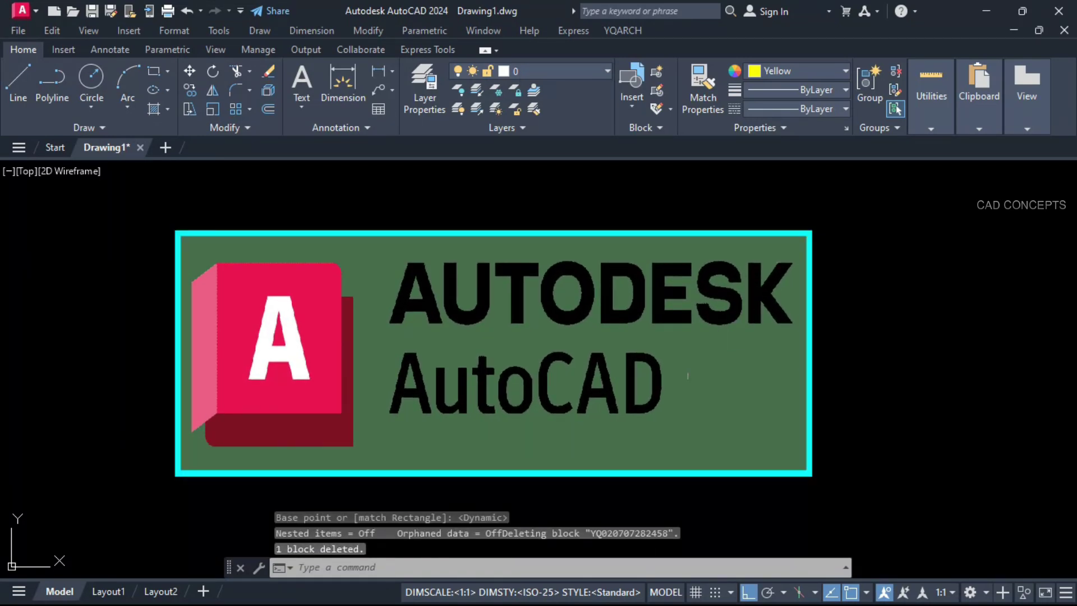
key("Escape")
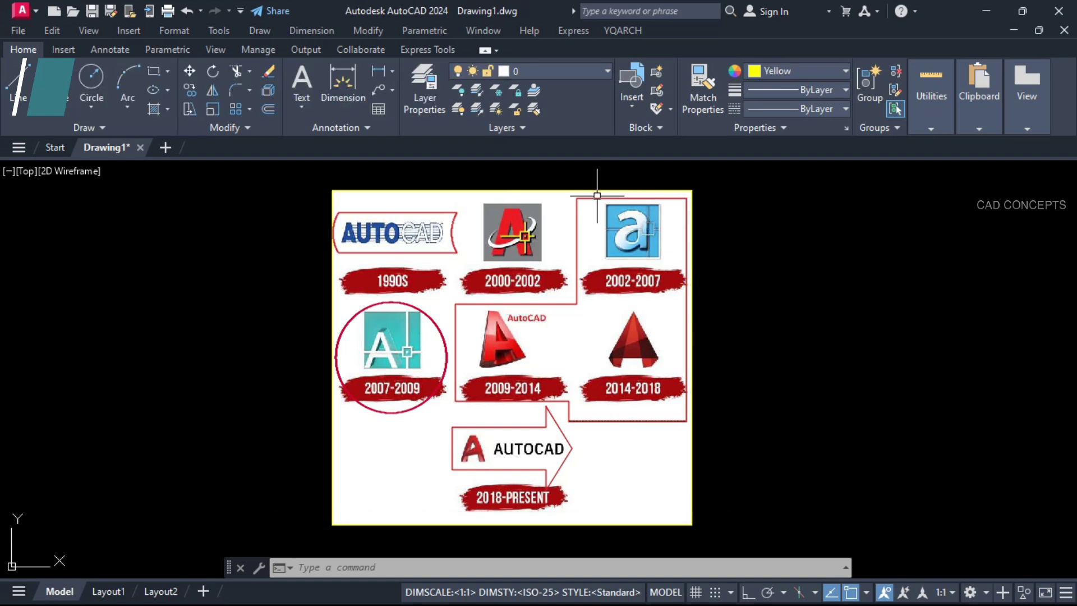
Clip the logo chart to the 1990s banner polyline and window-select the clipped result
left_click(444, 253)
left_click(575, 215)
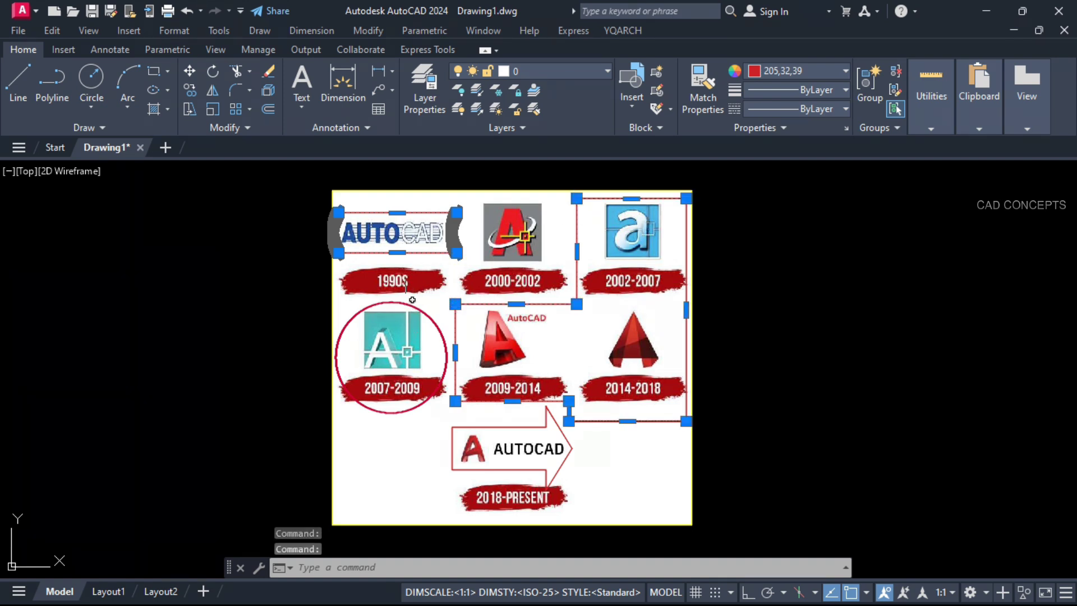
type("ICL")
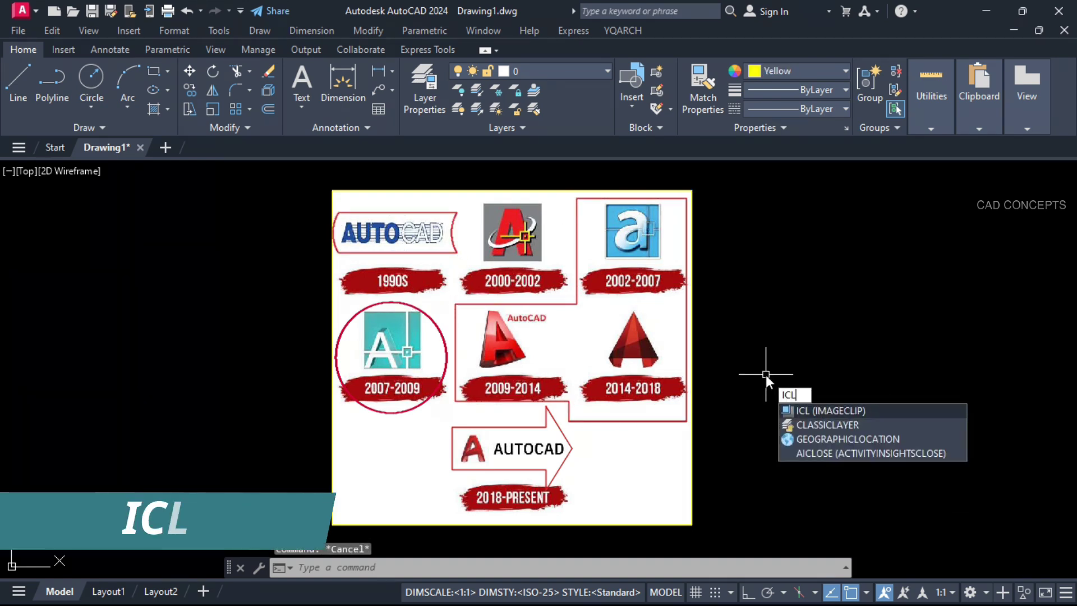
key("Return")
left_click(692, 430)
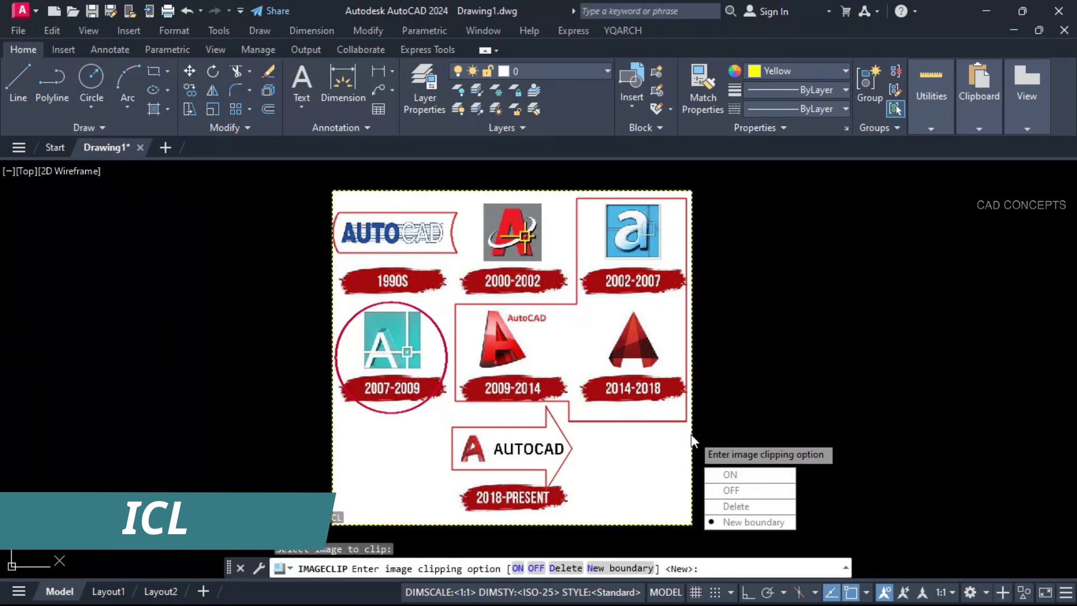
left_click(732, 522)
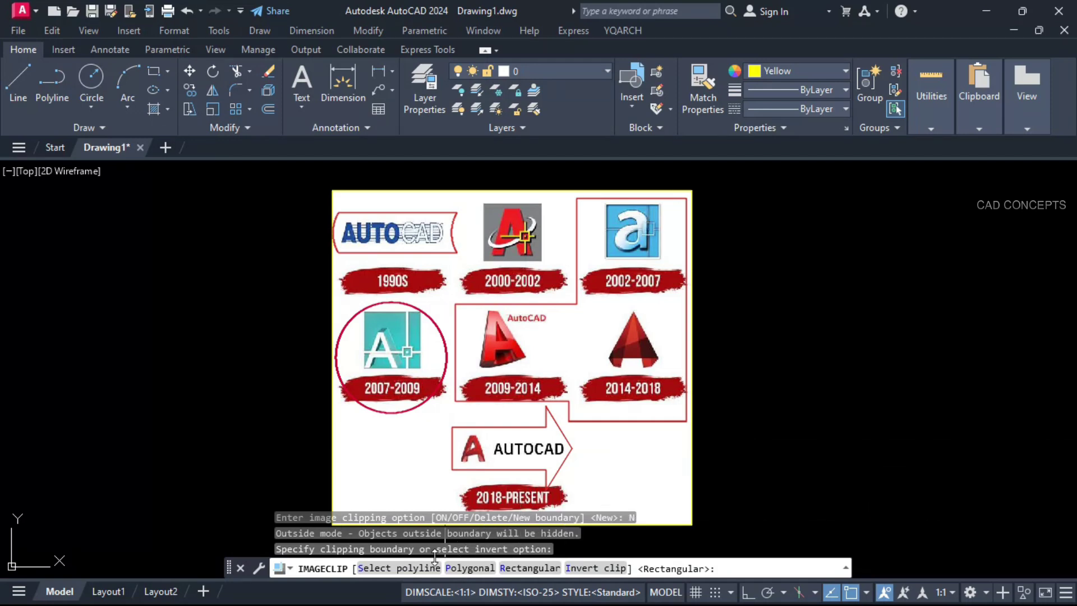
left_click(404, 570)
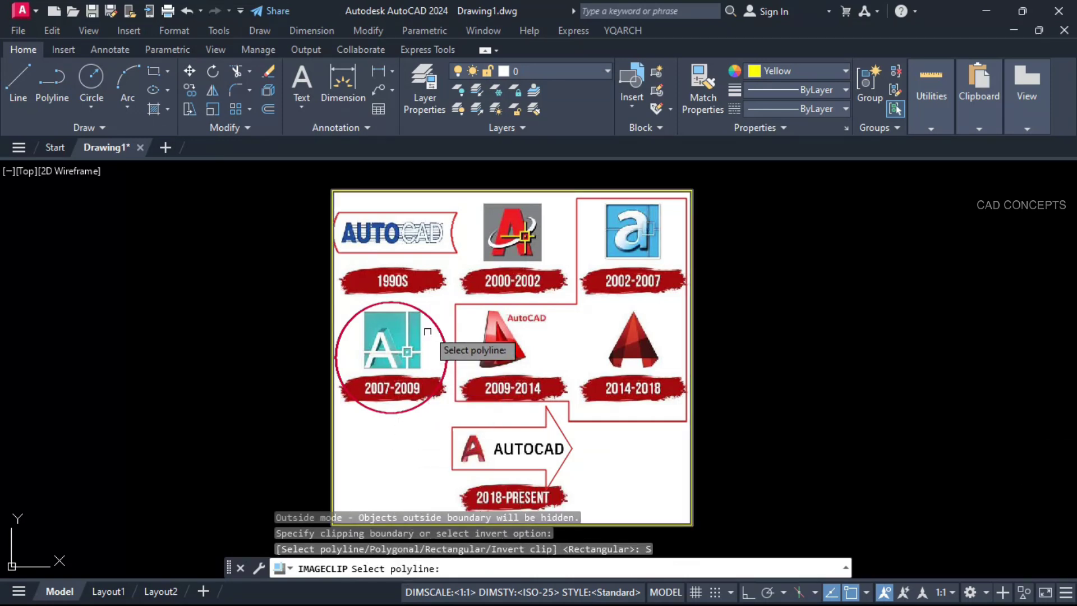
left_click(440, 255)
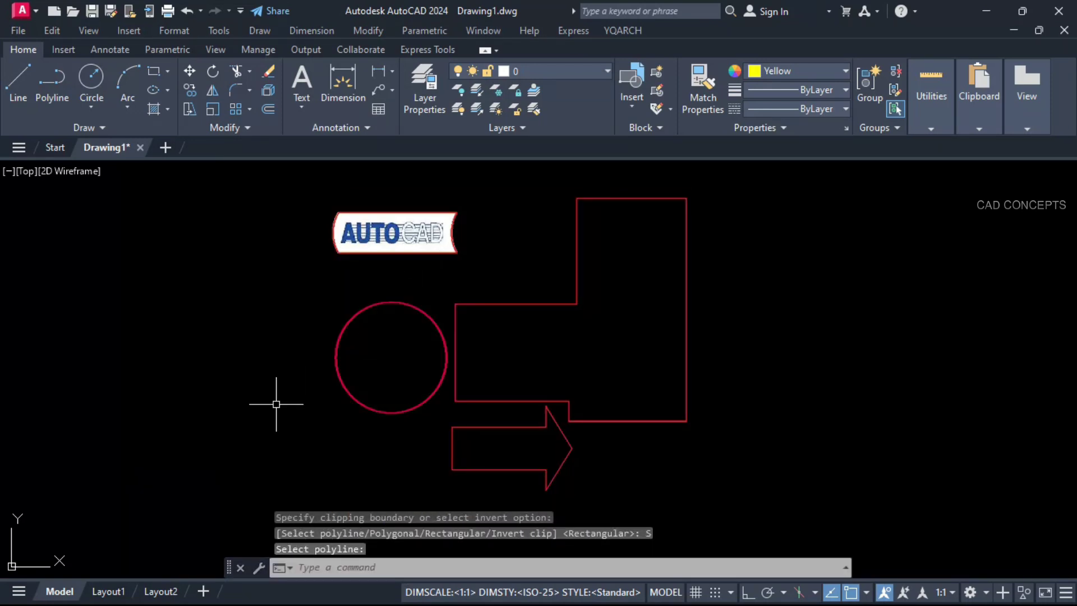
left_click(306, 202)
left_click(498, 270)
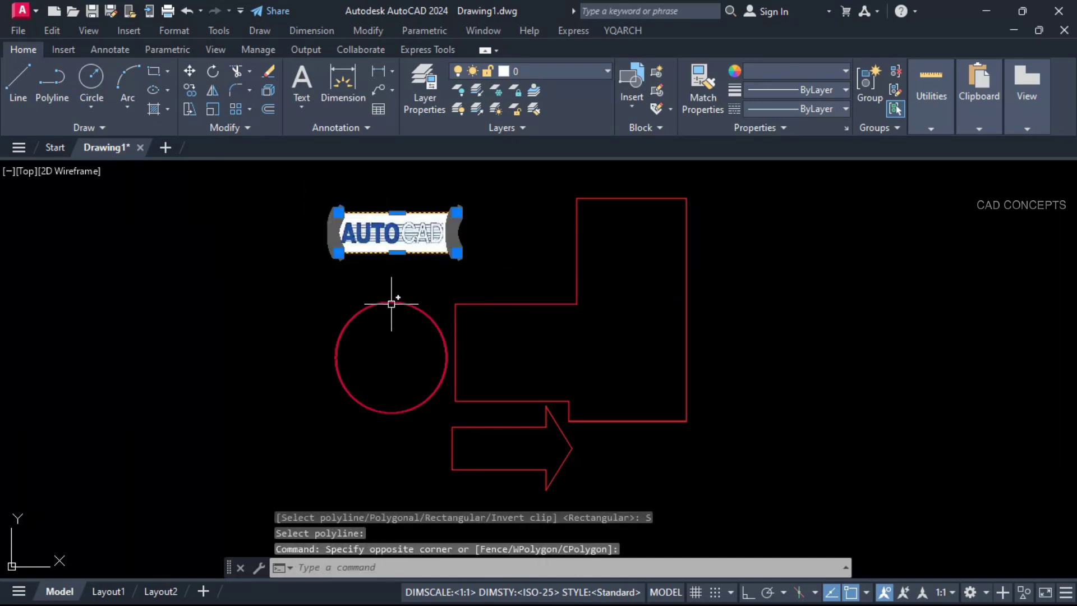
Paste the 1990s banner copy and clip the chart to the 2007–2009 logo circle
key("ctrl+c")
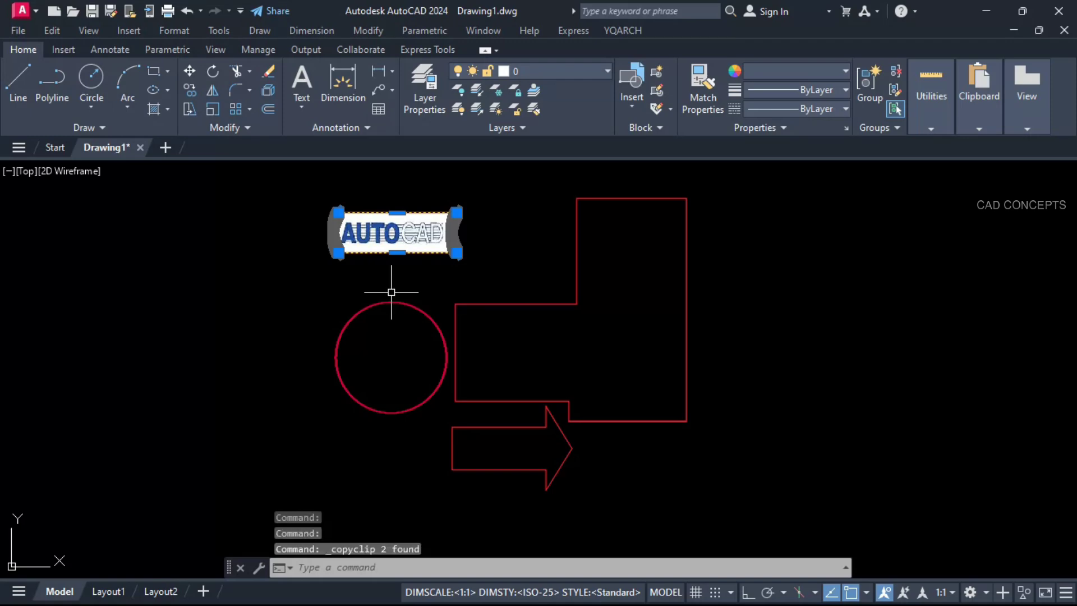
key("ctrl+v")
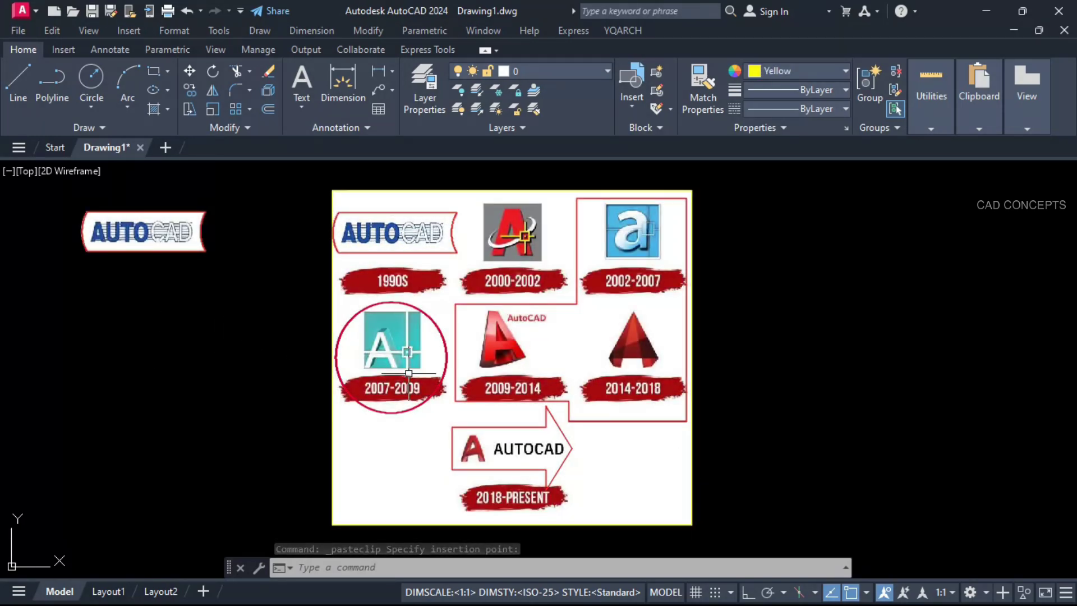
type("ICL")
key("Return")
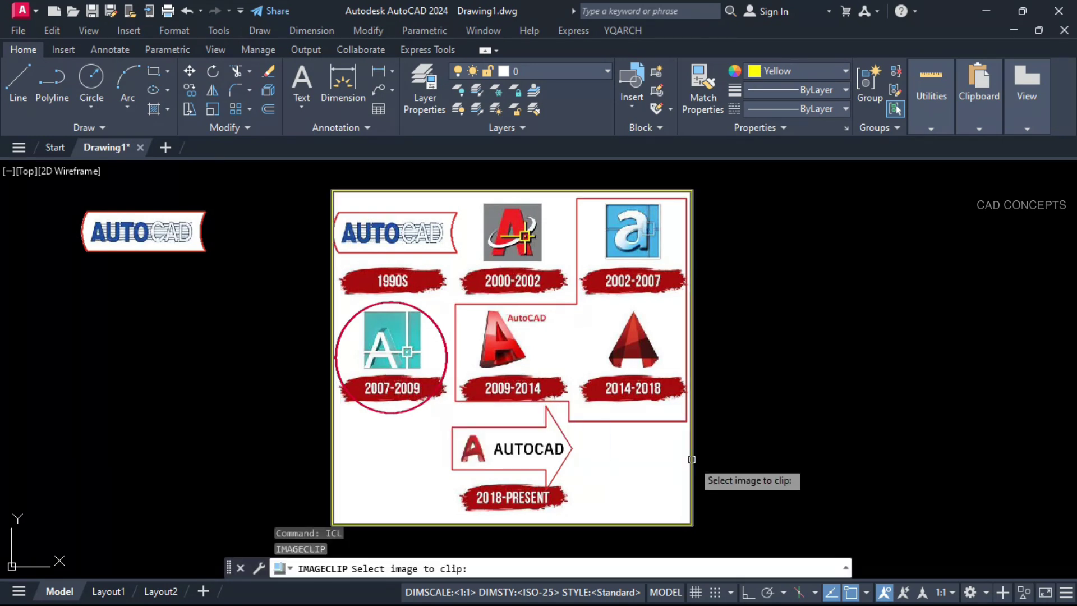
left_click(692, 468)
left_click(733, 548)
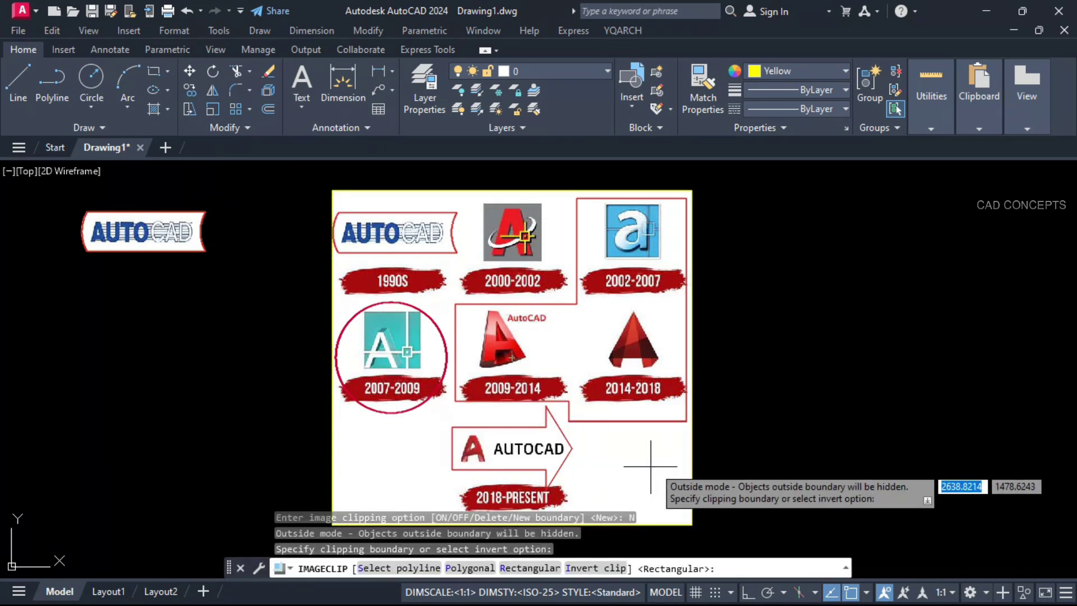
left_click(396, 568)
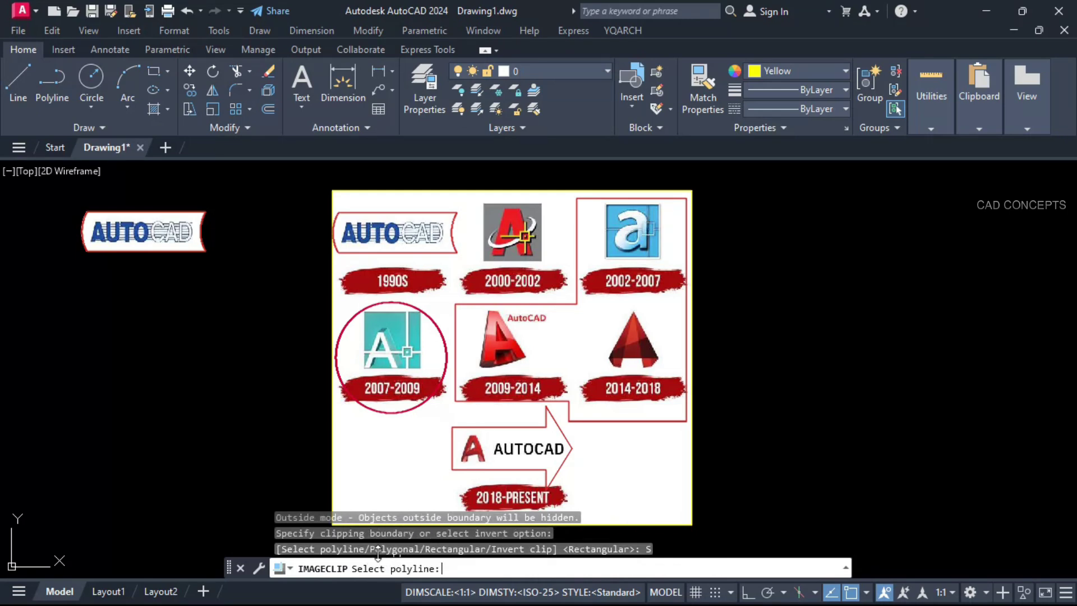
left_click(341, 381)
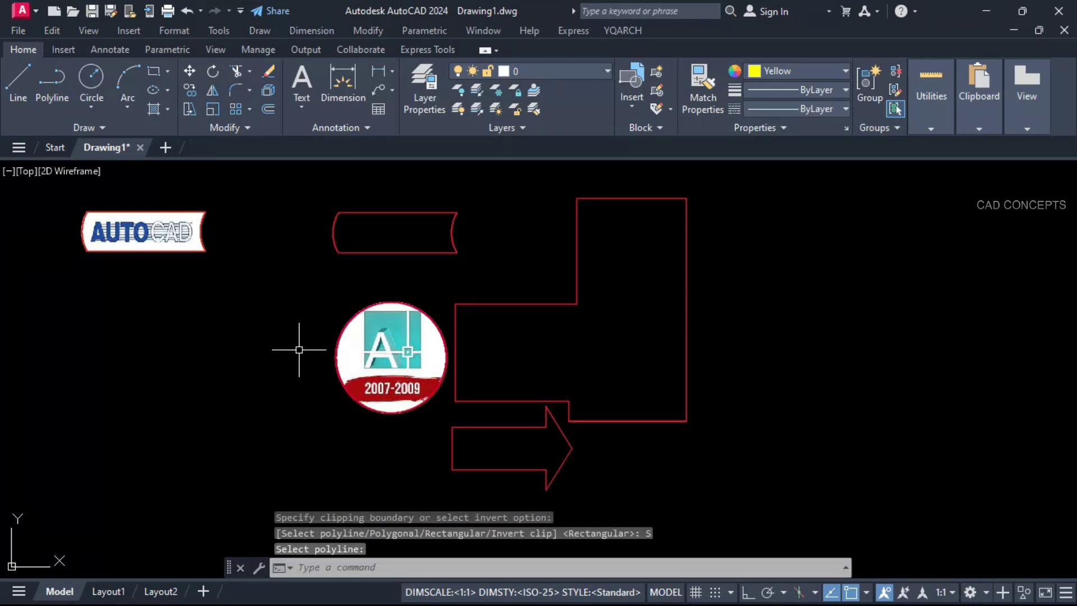
left_click(308, 287)
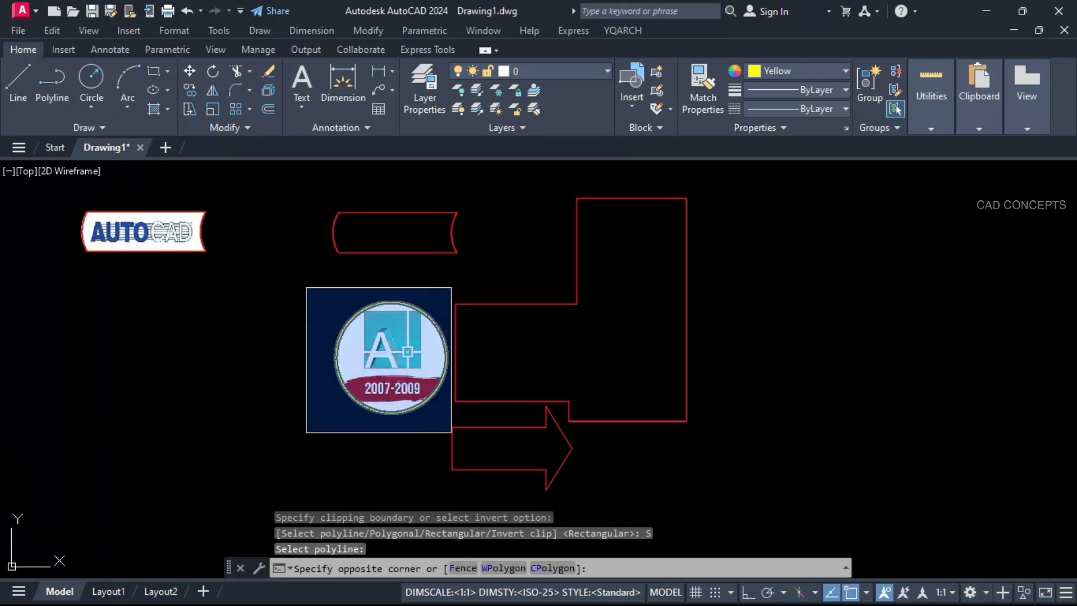
left_click(451, 433)
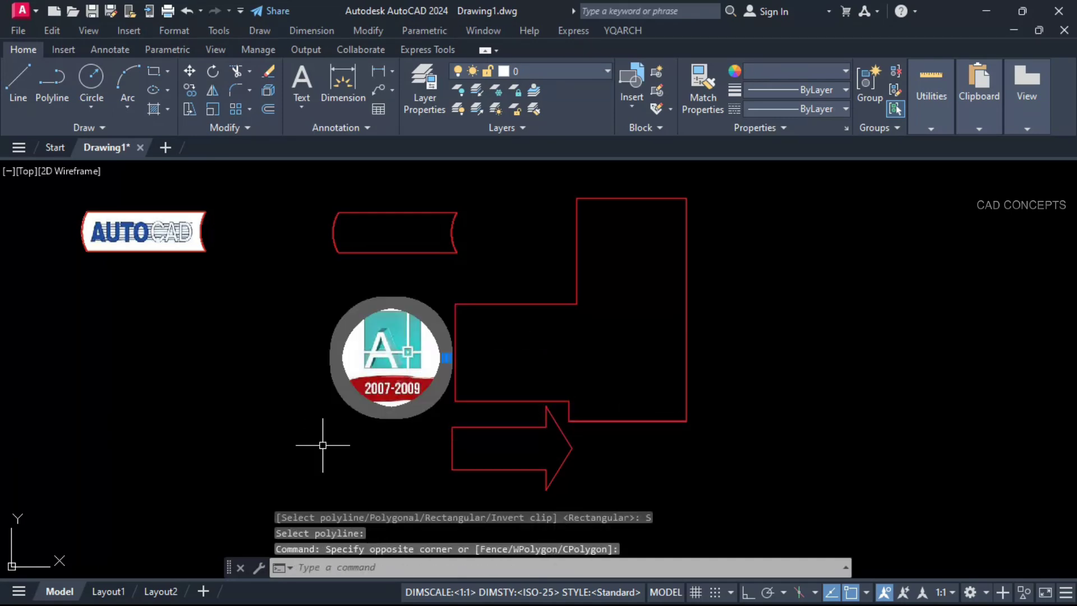
key("Escape")
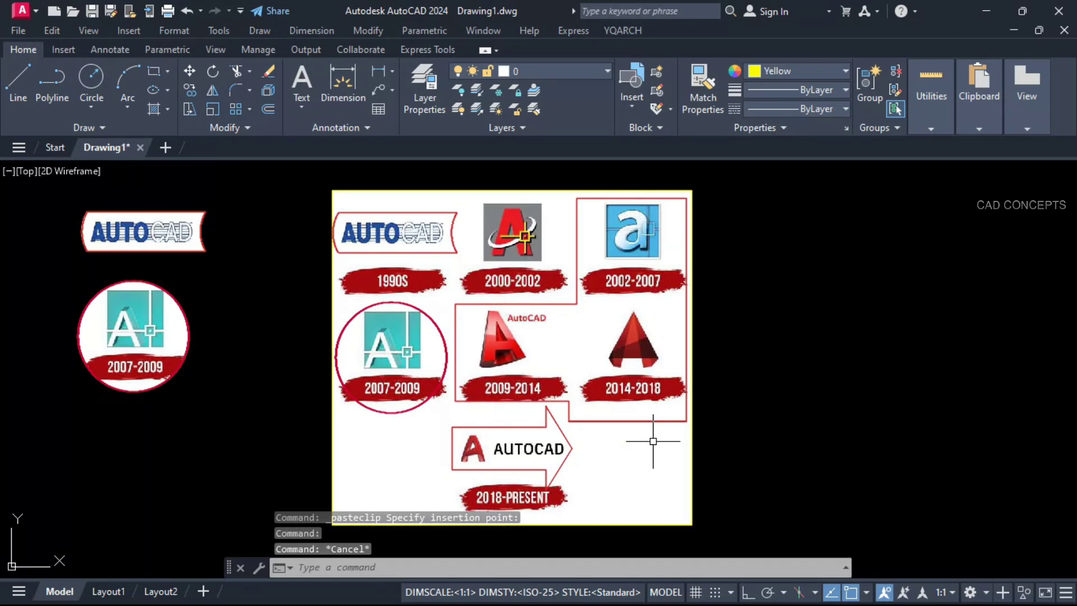
type("ICL")
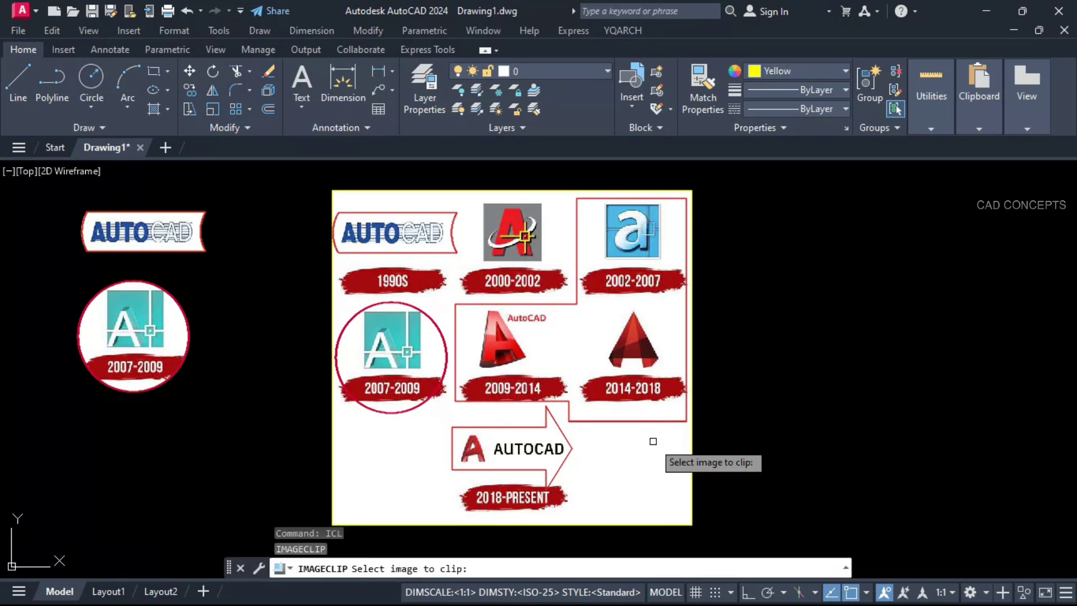
Clip the logo chart to the L-shaped outline around the 2002–2018 logos
left_click(692, 443)
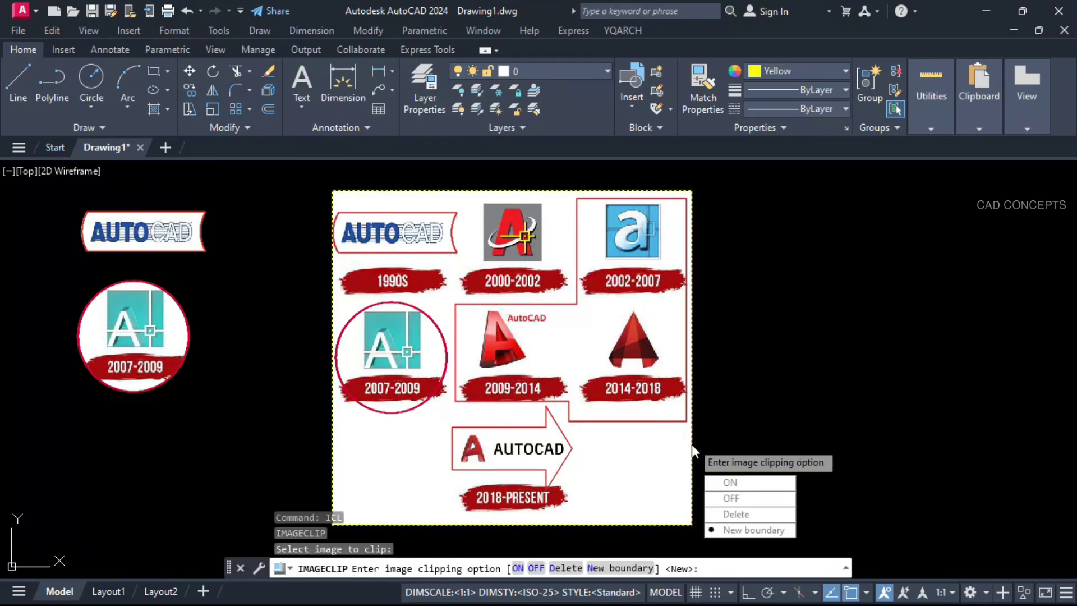
left_click(726, 530)
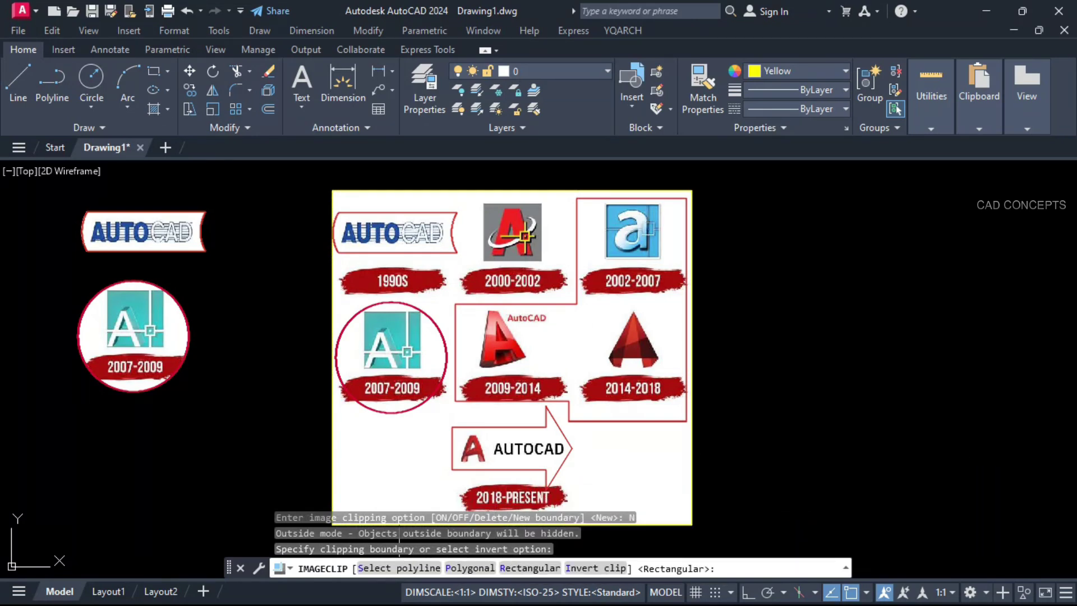
left_click(381, 571)
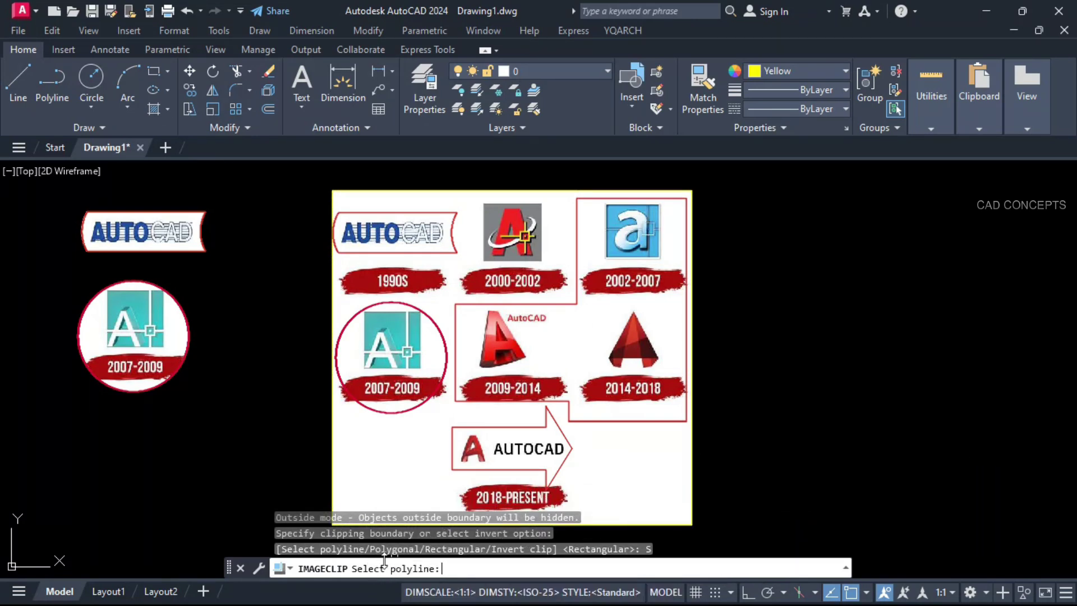
left_click(637, 420)
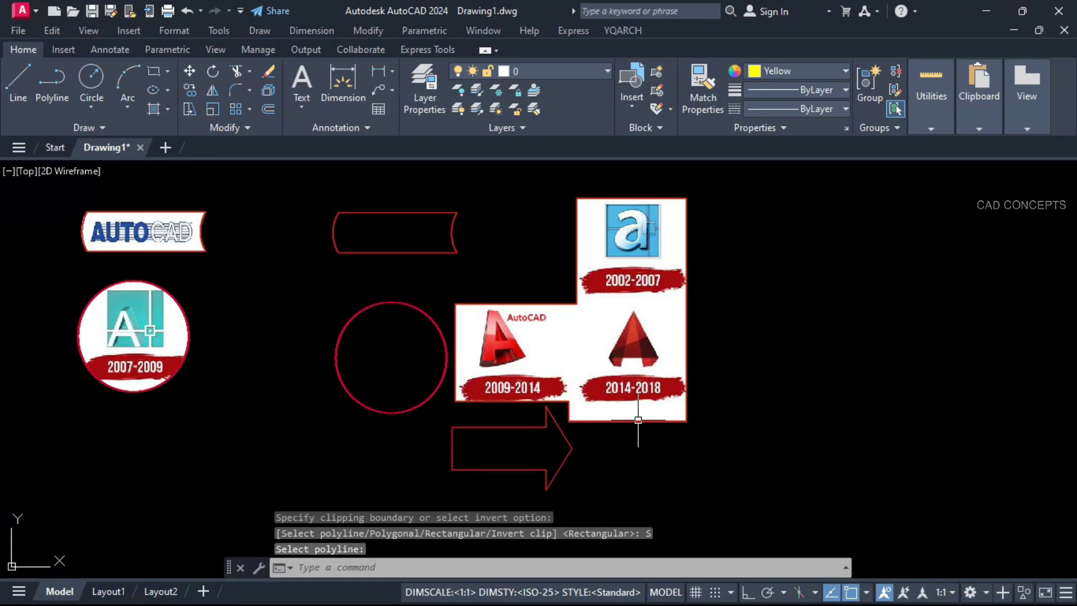
Copy the L-shaped cut-out, undo the clip, and paste it right of the chart
left_click(777, 222)
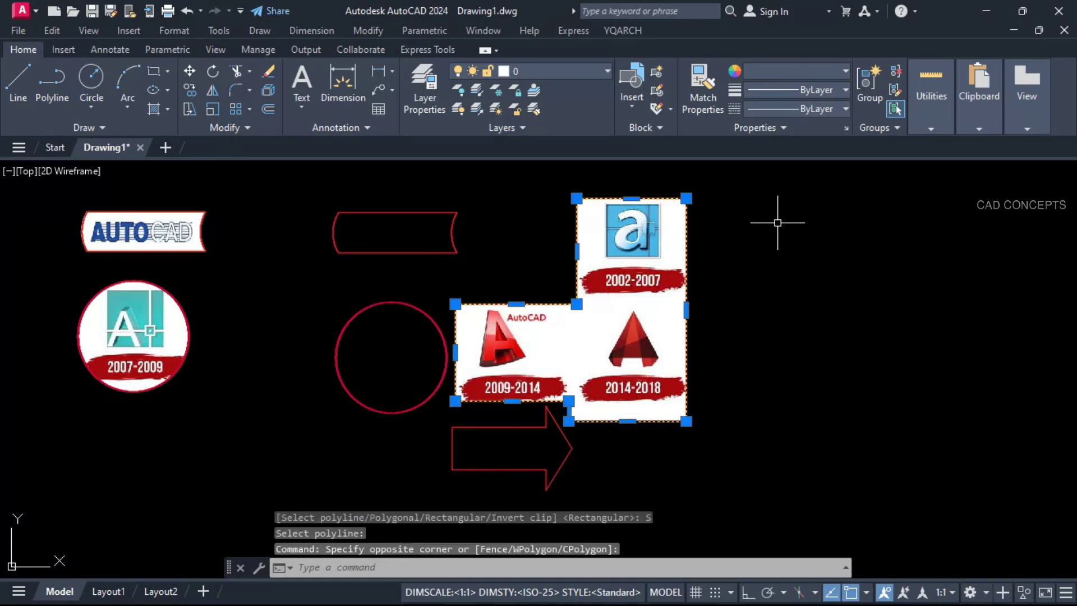
key("ctrl+c")
key("Escape")
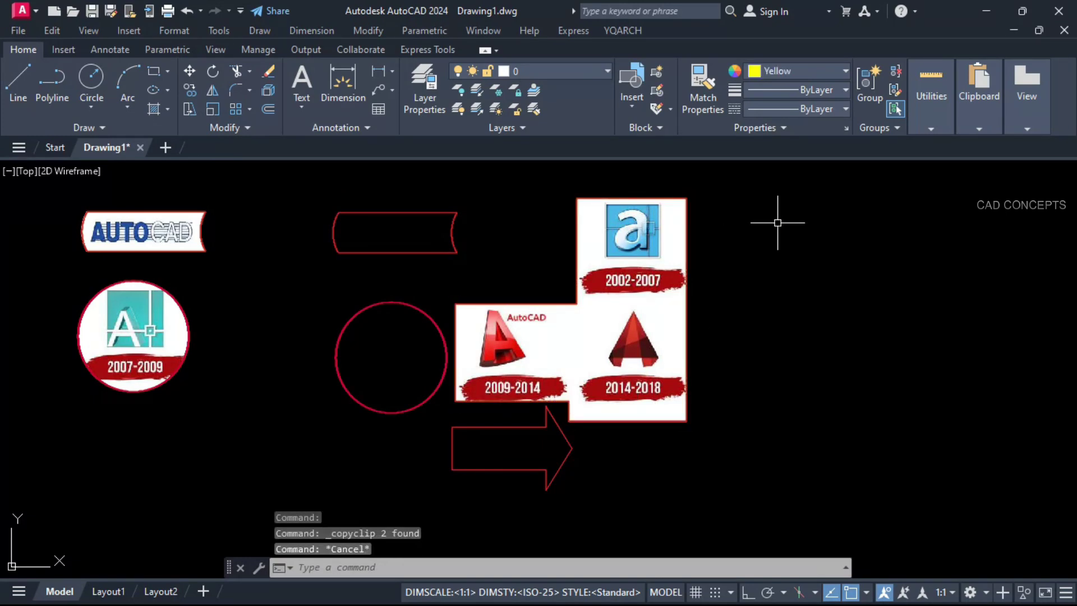
key("ctrl+z")
key("ctrl+z")
key("ctrl+v")
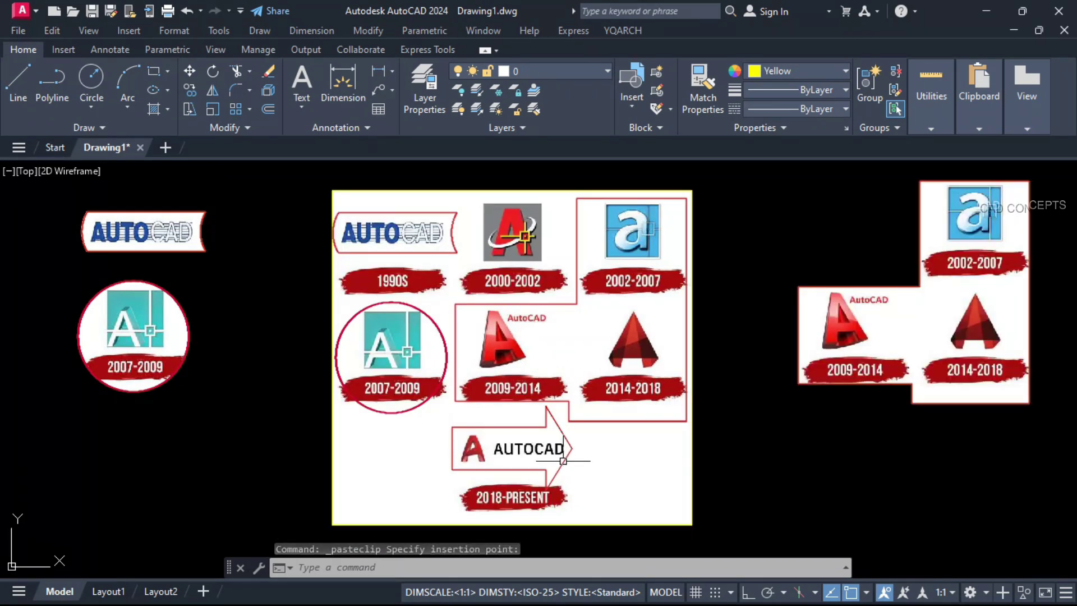
type("ICL")
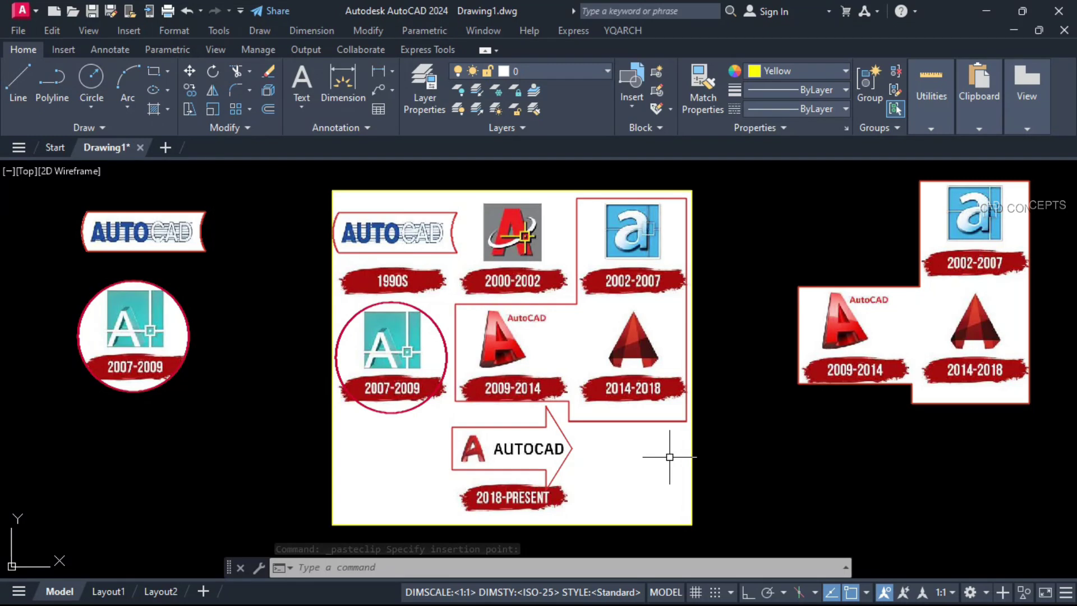
Clip the logo-history chart to the arrow-shaped polyline outline
key("Return")
left_click(690, 461)
key("Down")
key("Down")
key("Down")
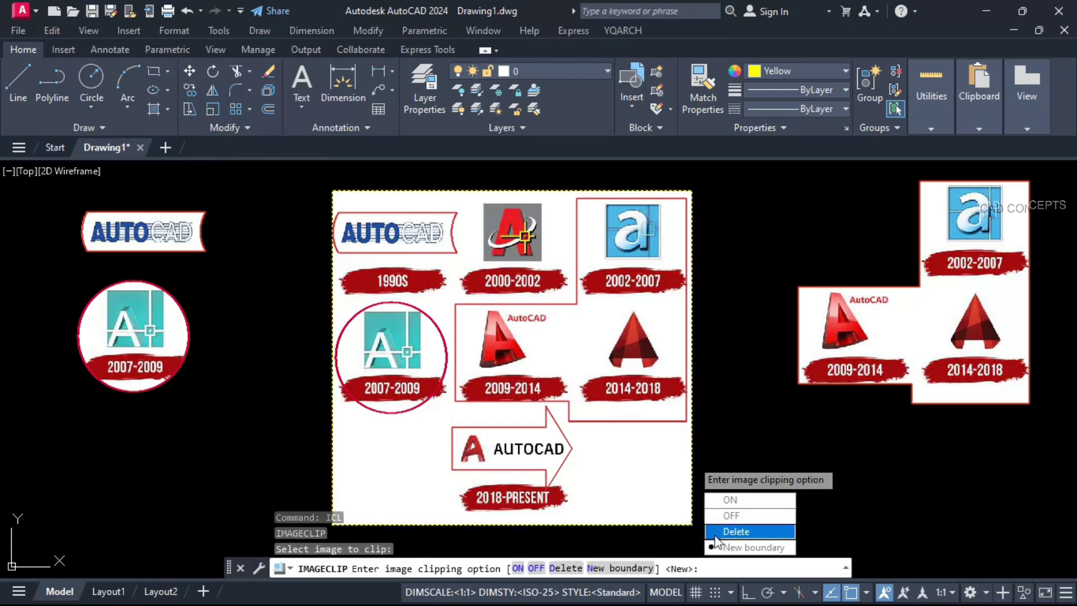
key("Down")
key("Return")
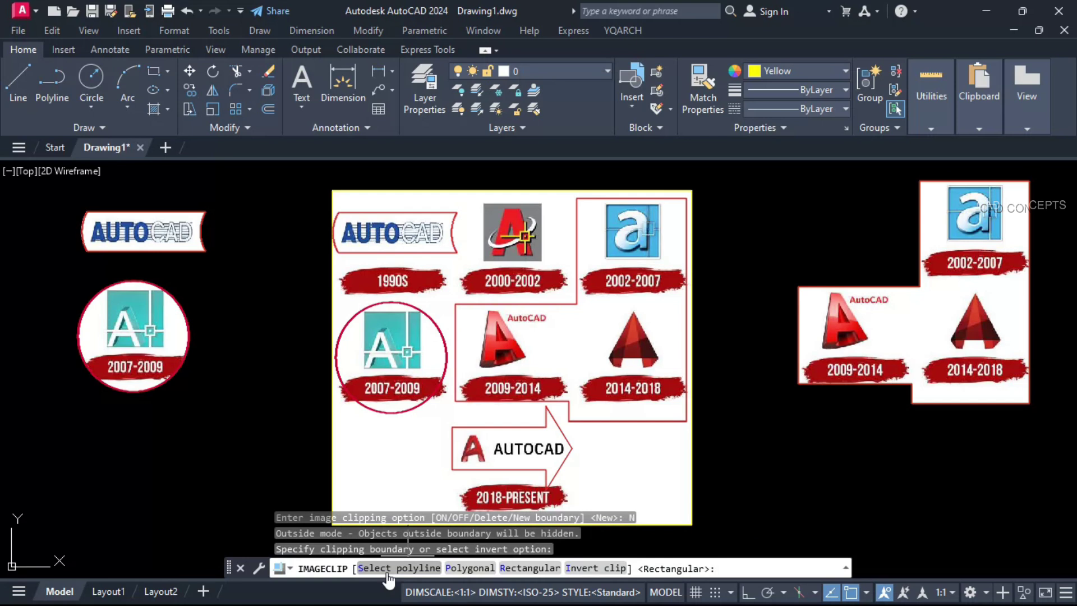
left_click(386, 569)
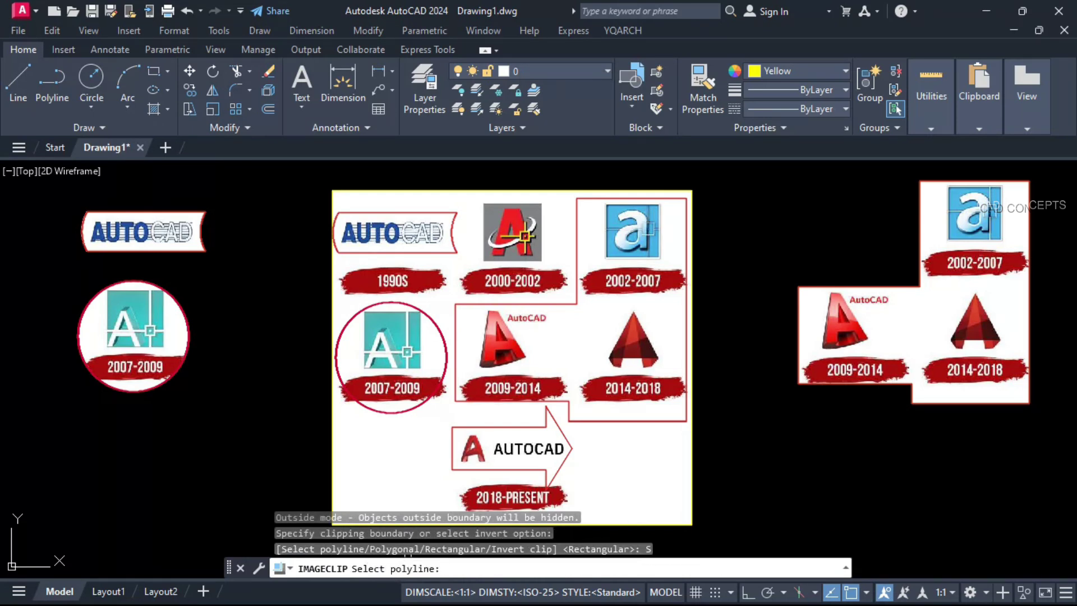
left_click(451, 461)
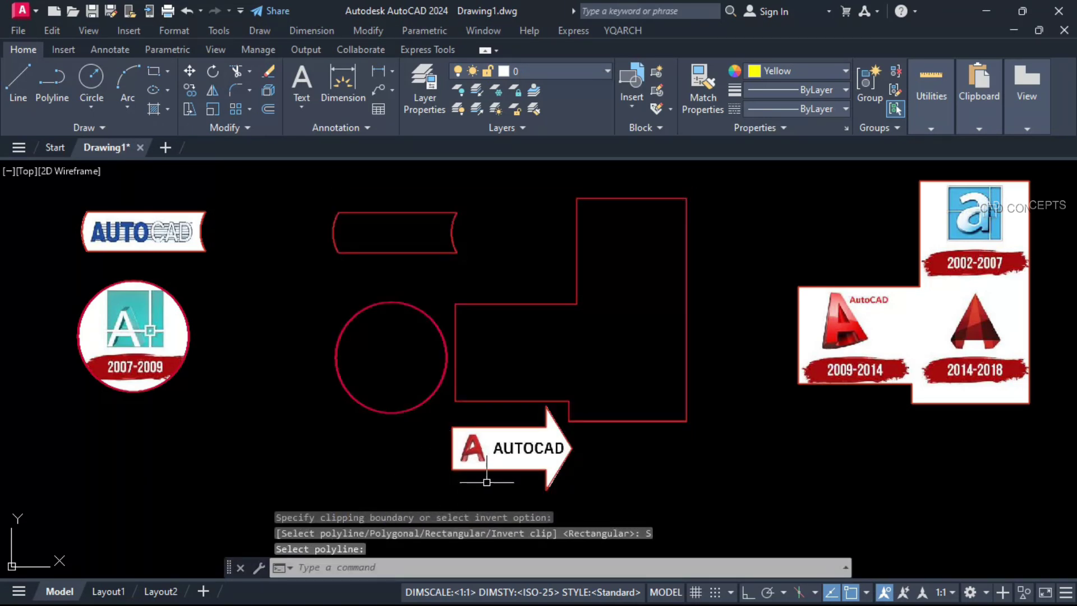
Paste a copy of the arrow-clipped AUTOCAD logo to the right
left_click_drag(568, 486, 523, 463)
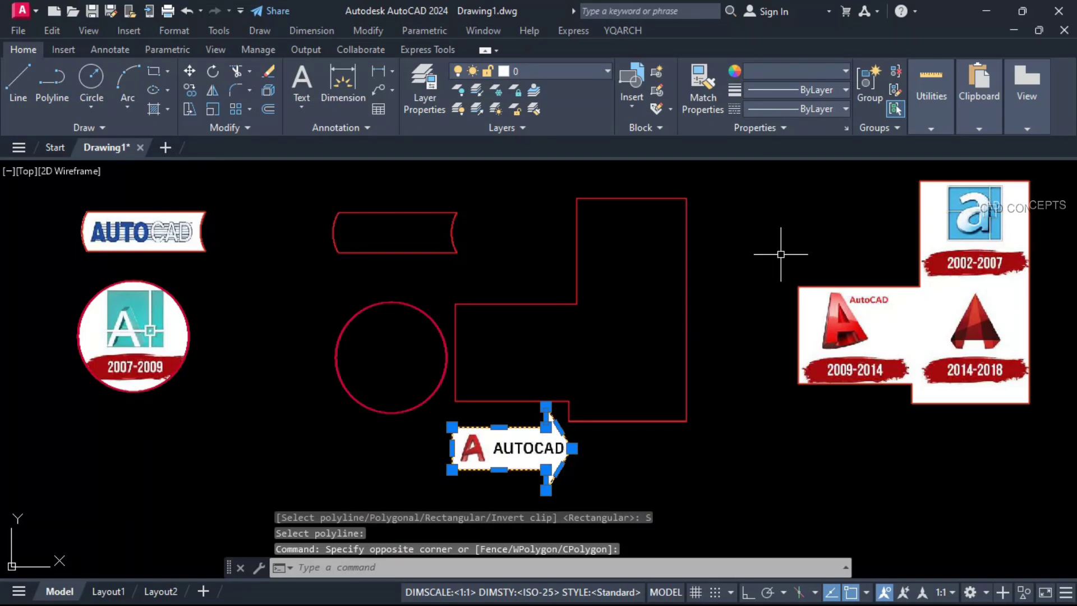
key("ctrl+v")
left_click(759, 501)
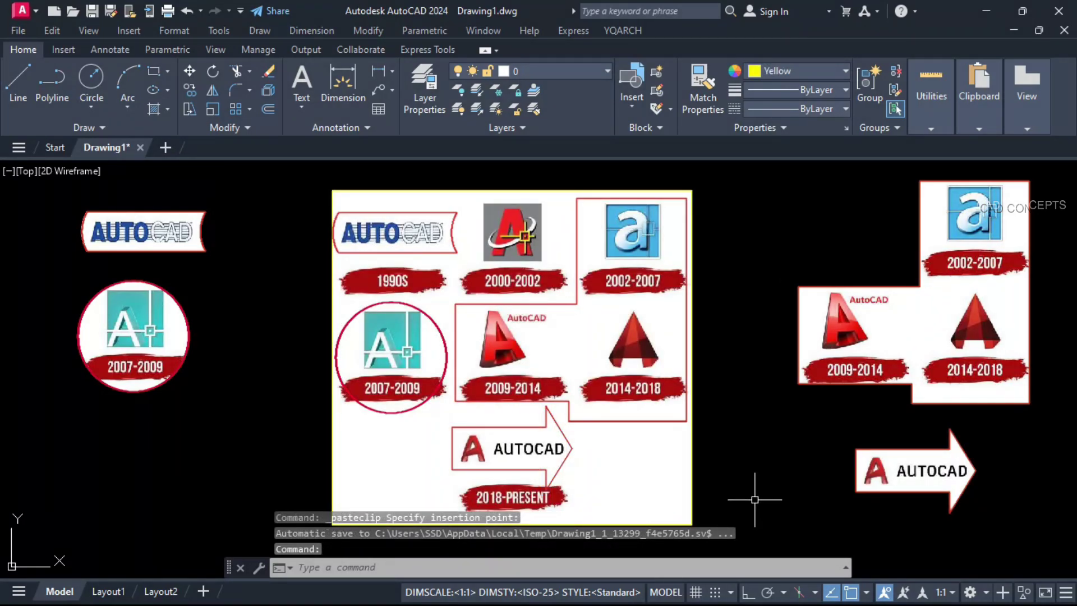
key("Escape")
key("Escape")
key("Escape")
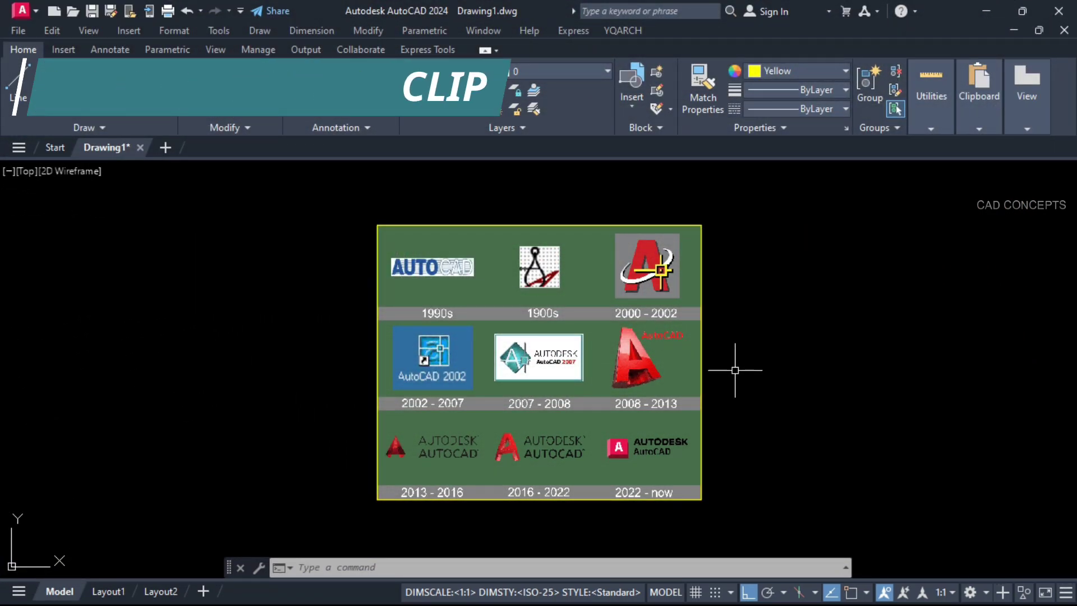
type("ICL")
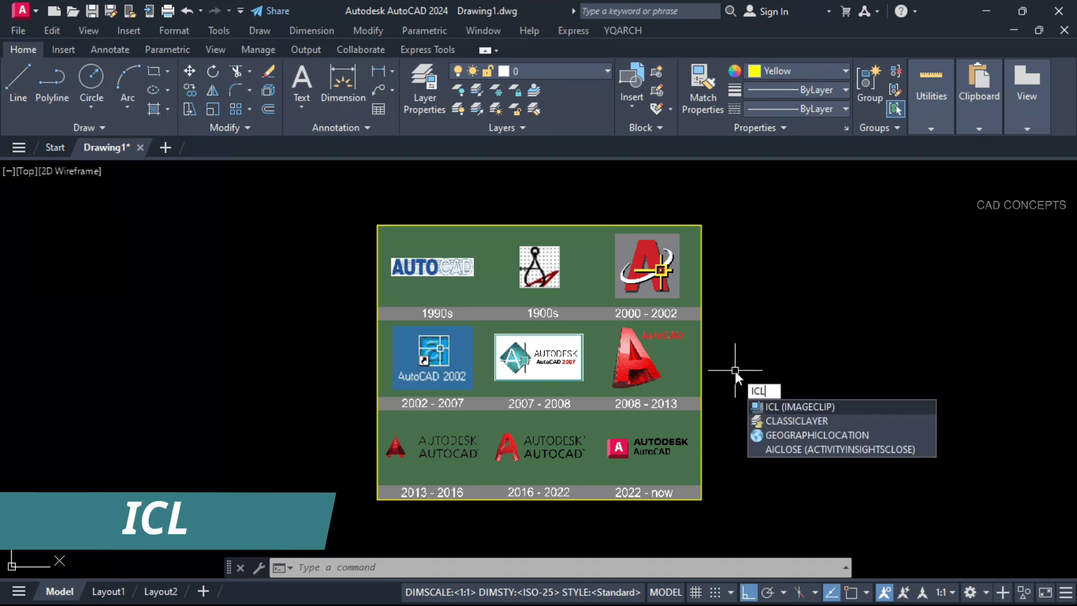
Clip the chart with a rectangular boundary around the 2000–2002 logo and centre it
key("Return")
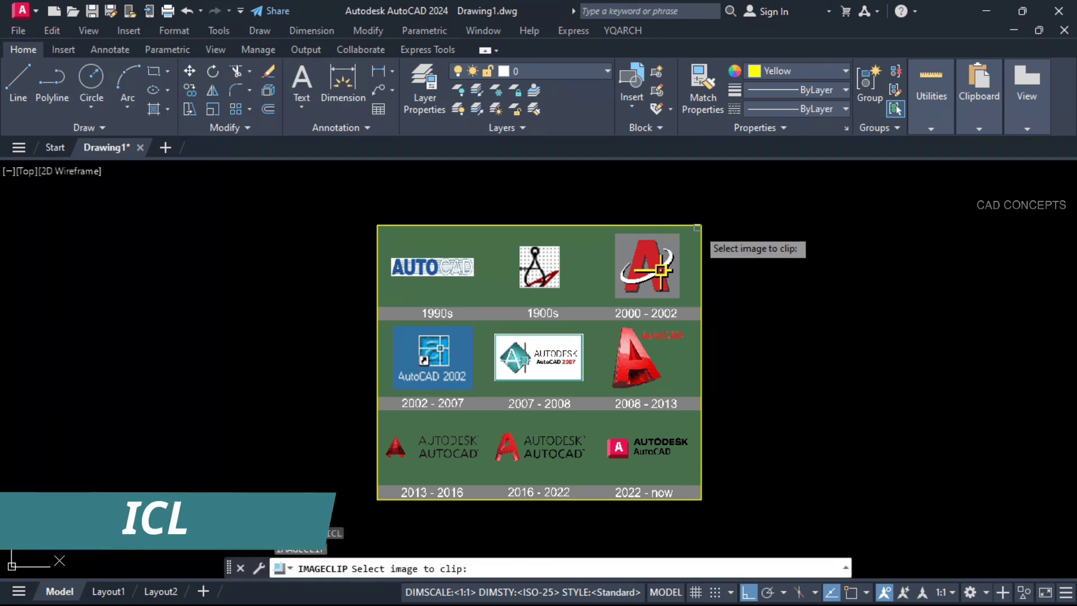
left_click(662, 269)
left_click(732, 308)
scroll(611, 252, "up", 5)
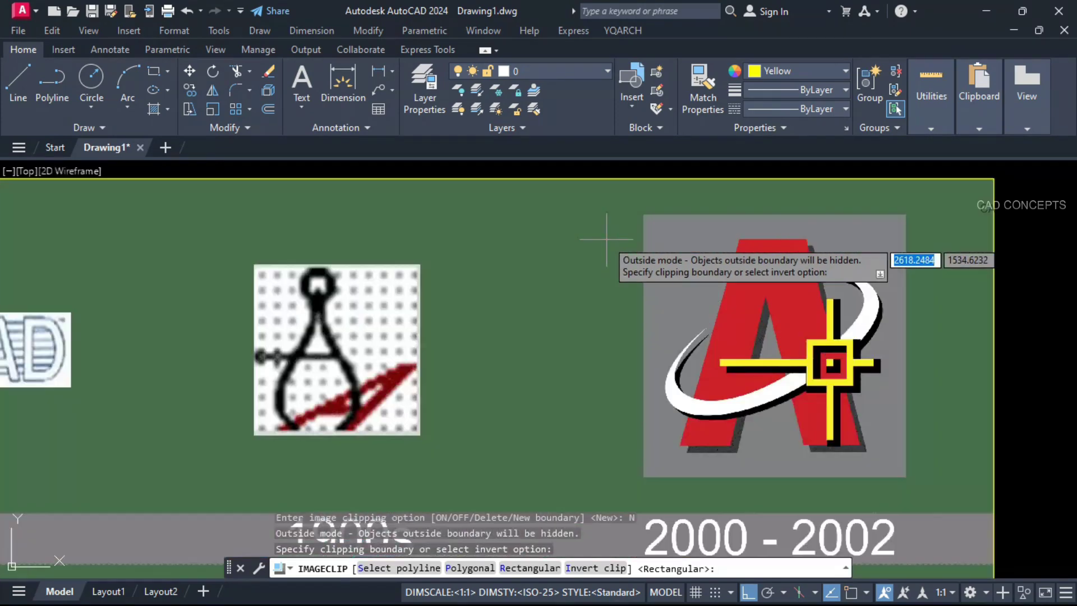
left_click(643, 216)
left_click(906, 475)
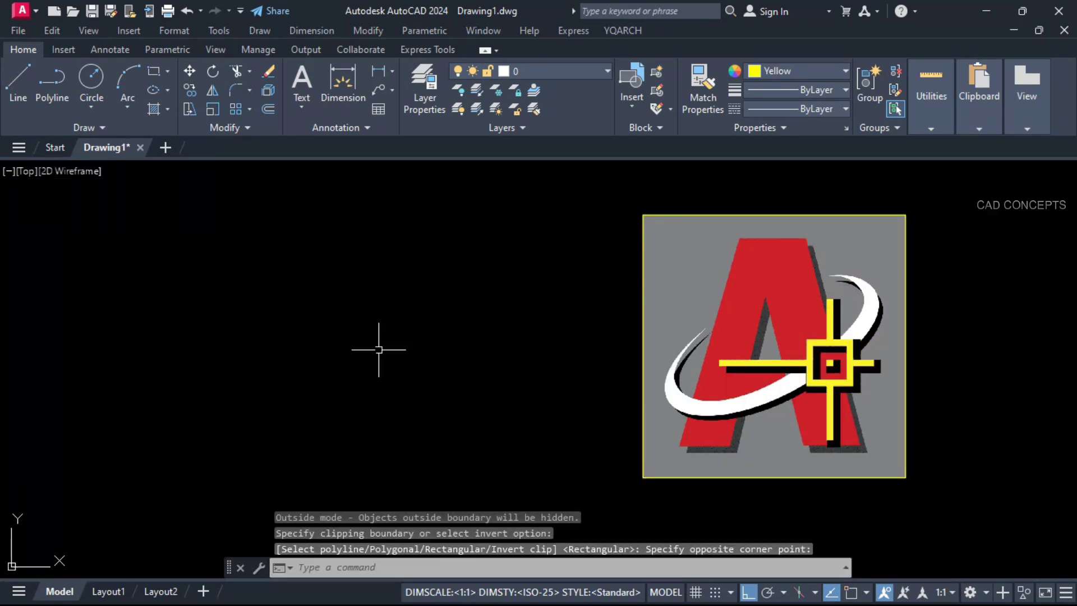
scroll(270, 339, "down", 4)
scroll(455, 349, "up", 4)
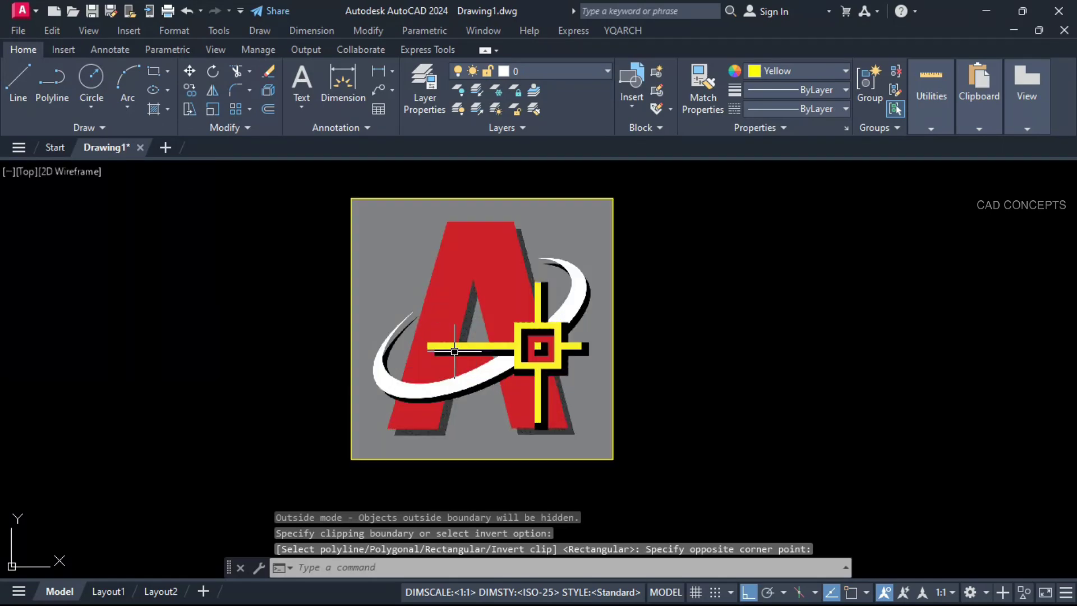
middle_click_drag(490, 338, 500, 364)
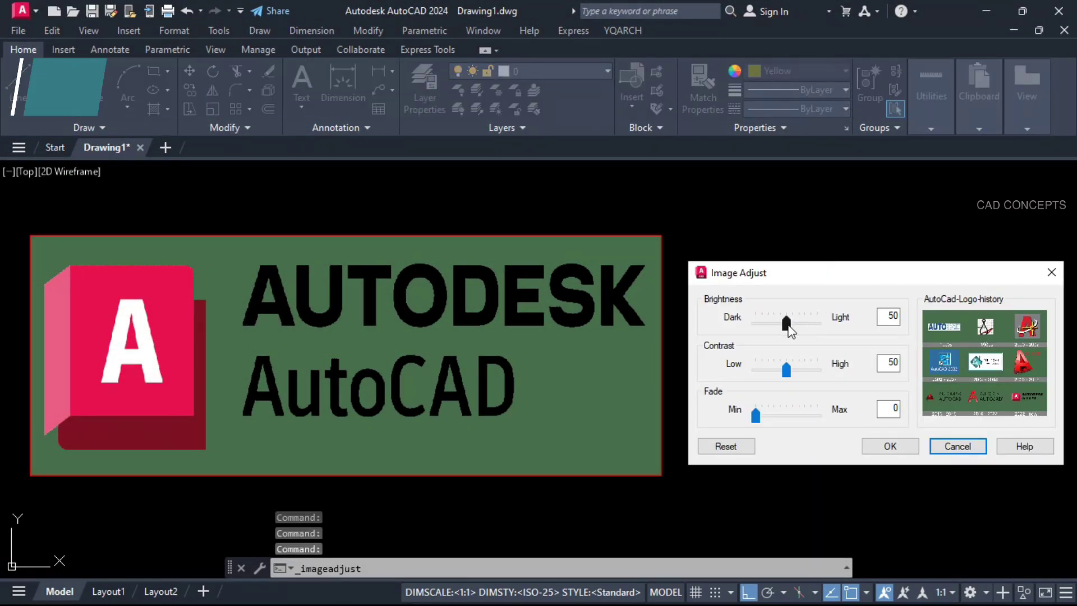
Raise the image brightness and set fade to 46 in Image Adjust
left_click_drag(789, 324, 802, 327)
left_click_drag(788, 370, 800, 372)
left_click_drag(755, 414, 784, 415)
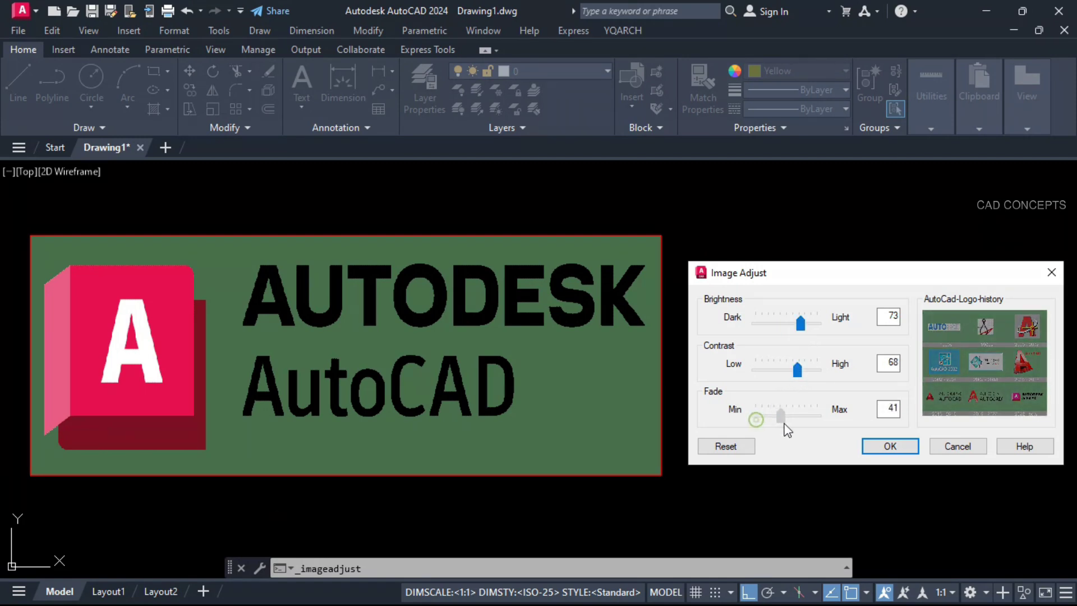
left_click(886, 451)
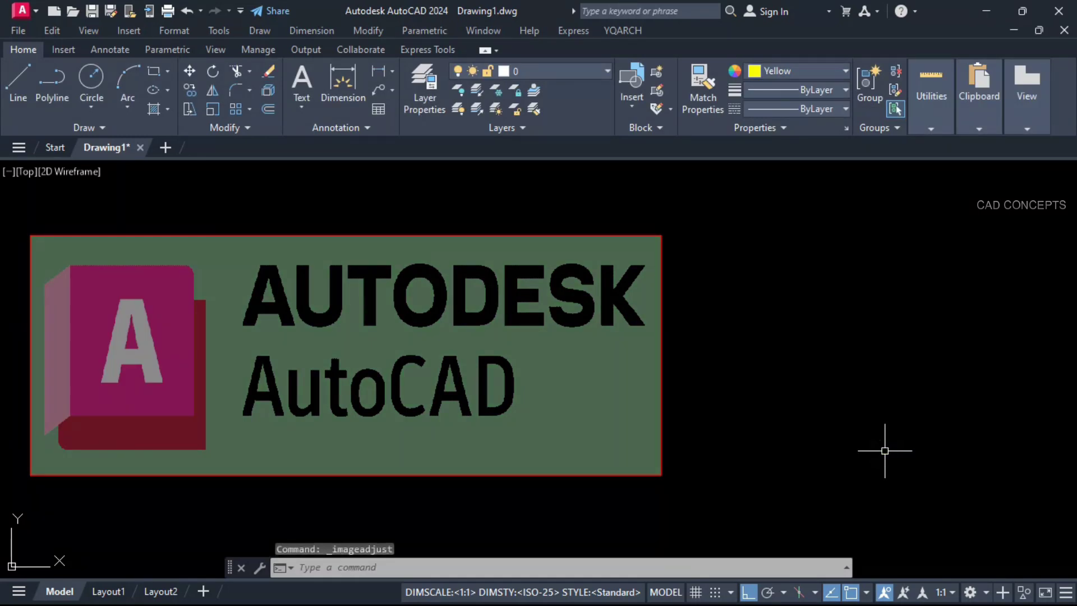
Lower the AUTODESK AutoCAD image's contrast to 8
left_click(655, 350)
key("Return")
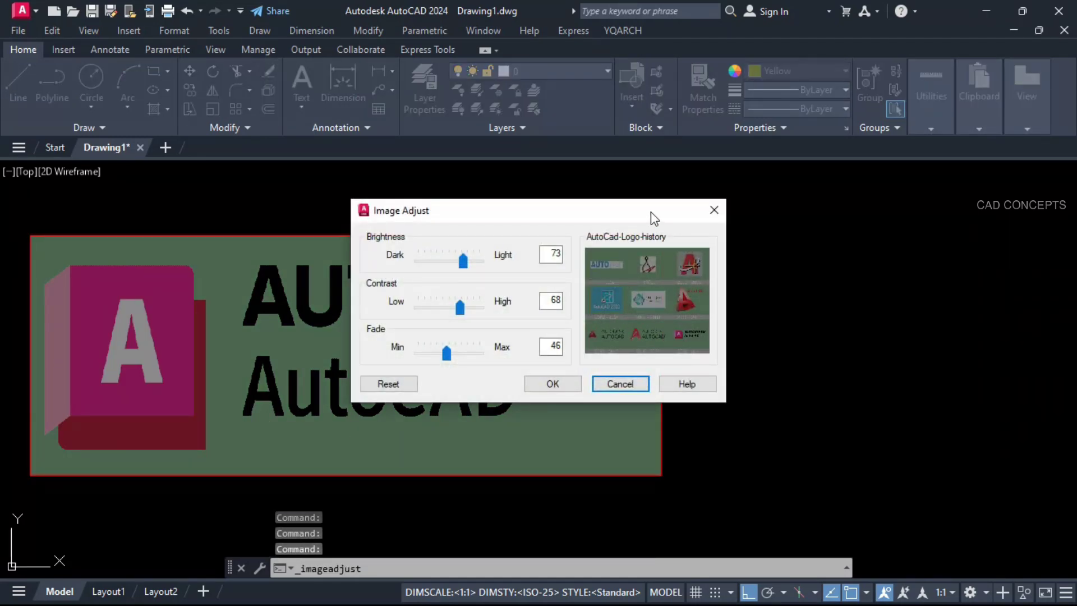
left_click_drag(650, 217, 980, 265)
left_click_drag(789, 355, 754, 357)
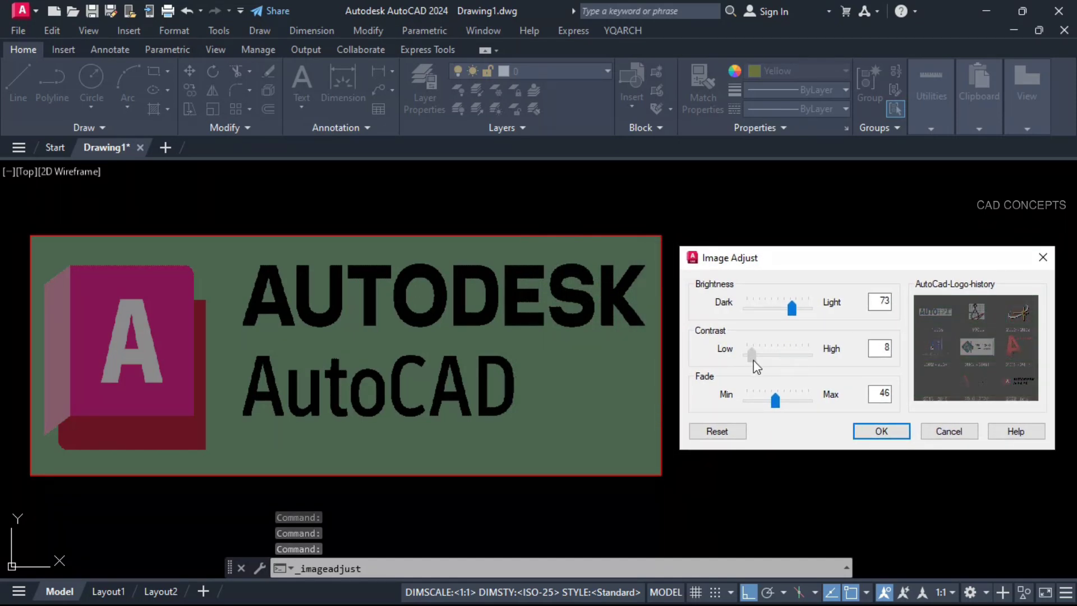
left_click(881, 431)
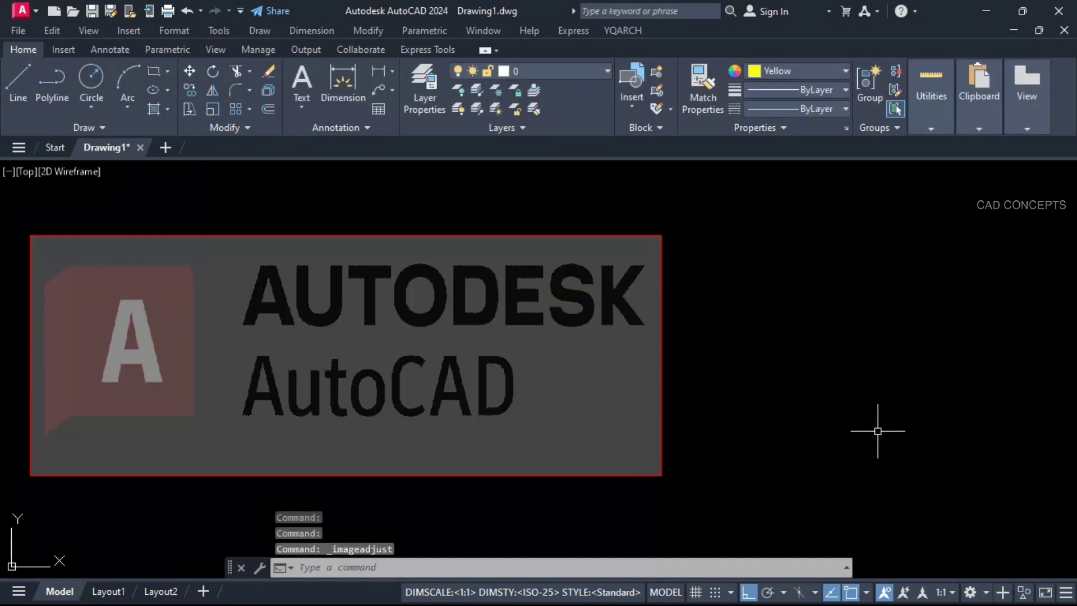
Set the image's fade to 79, brightness to about 86 and contrast to about 72
left_click(662, 283)
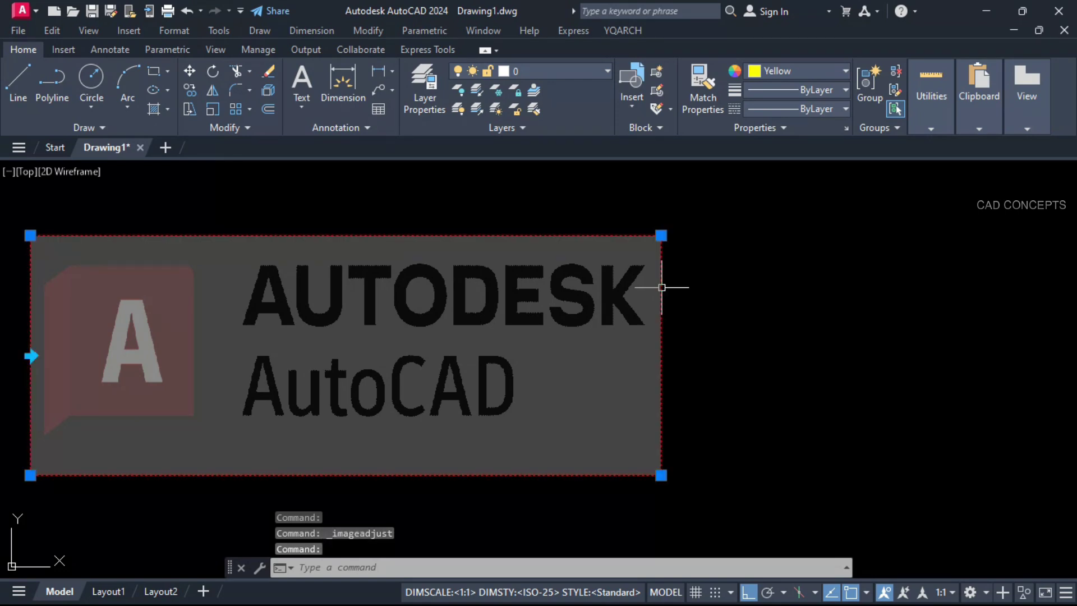
key("Return")
mouse_move(678, 216)
left_mouse_down()
mouse_move(721, 236)
mouse_move(994, 275)
left_mouse_up()
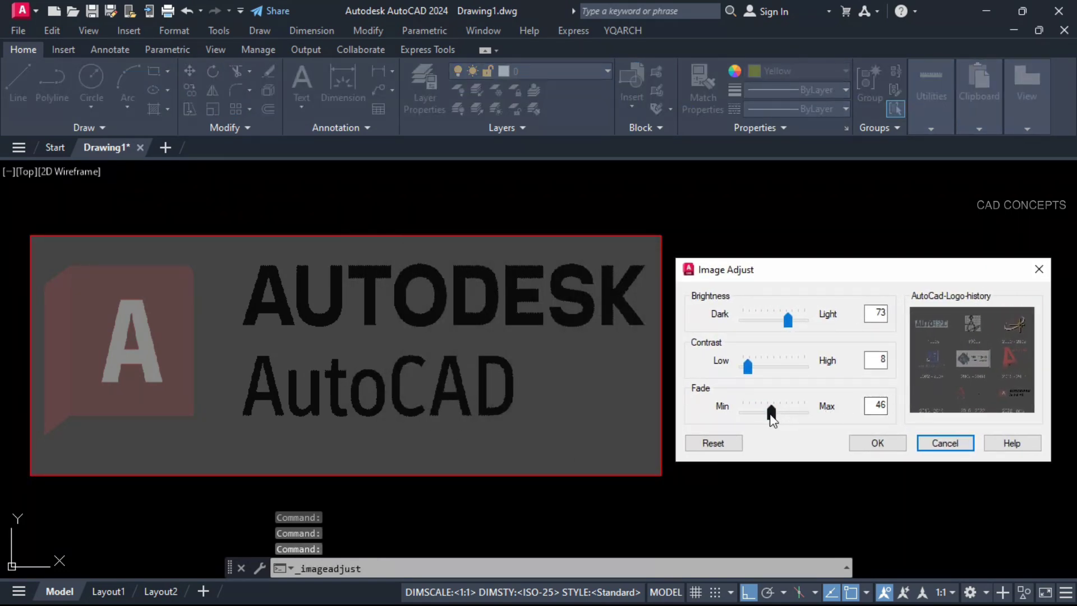
left_click_drag(769, 414, 791, 412)
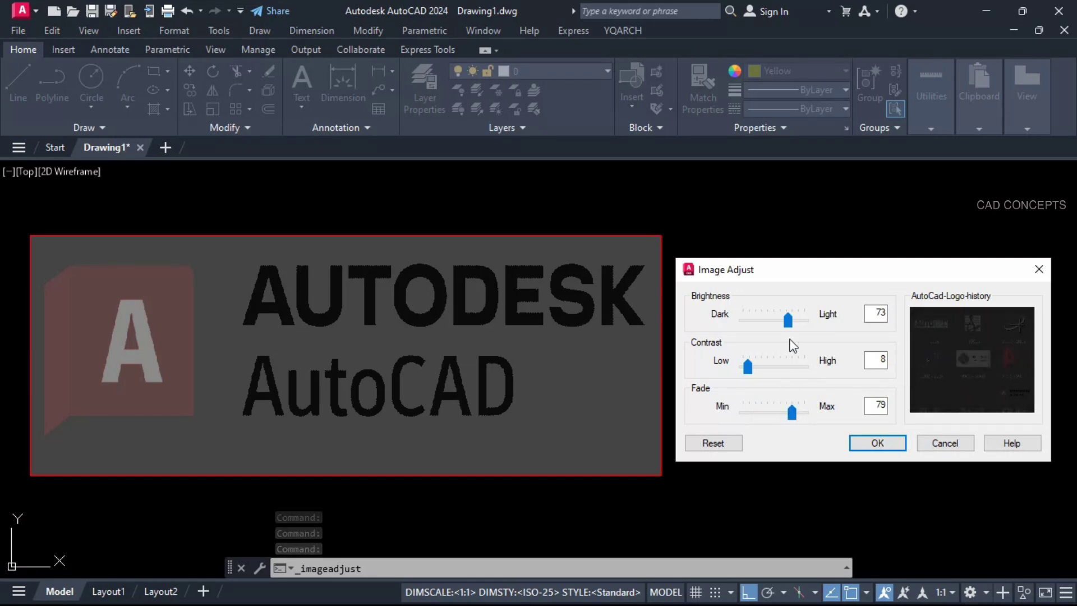
left_click_drag(787, 318, 796, 321)
left_click_drag(748, 368, 786, 368)
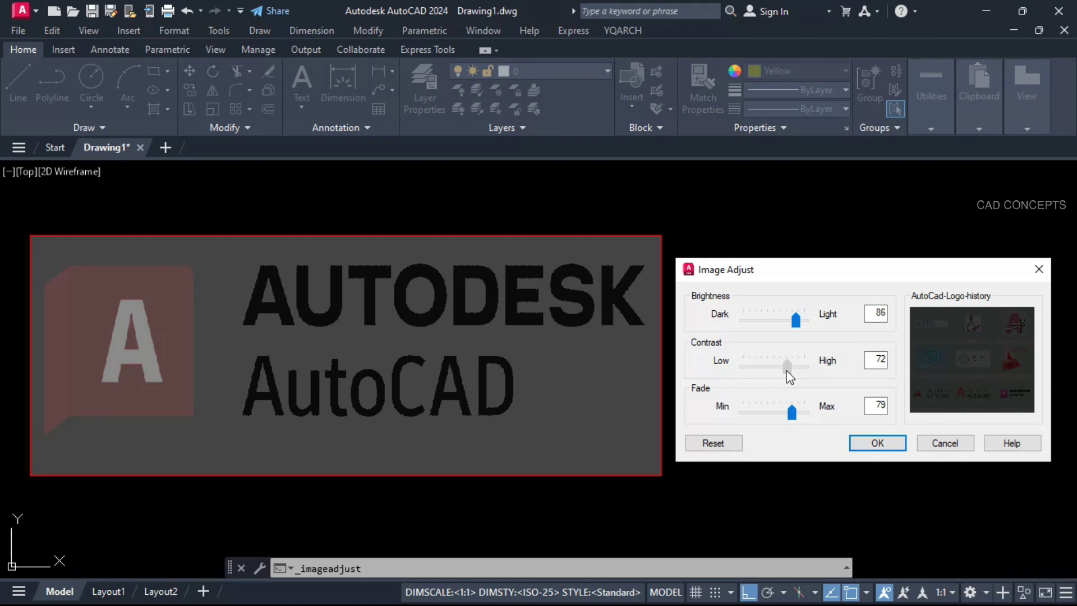
key("Return")
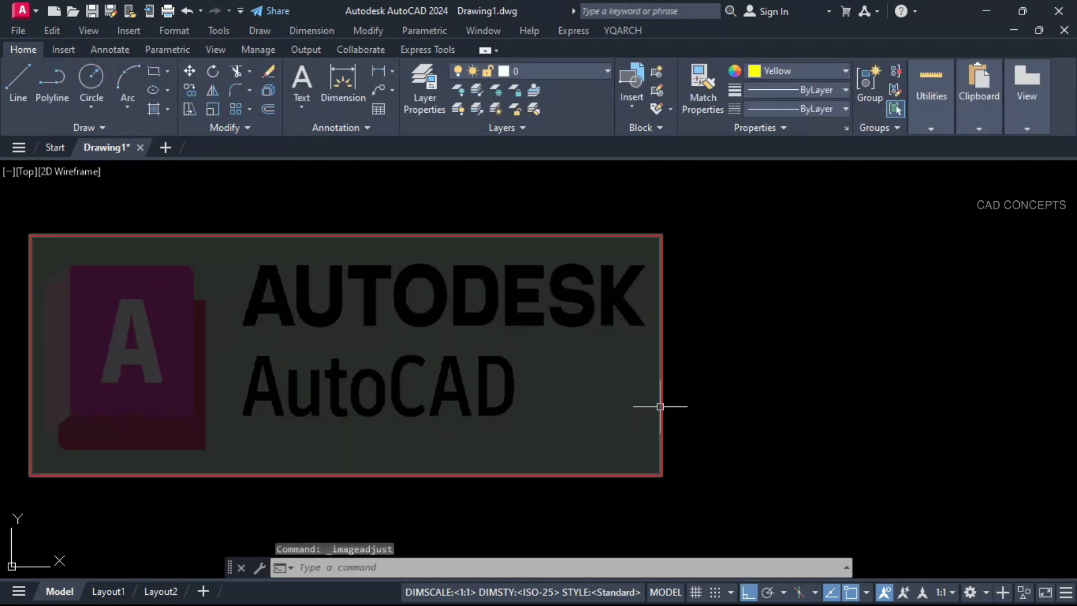
Reselect the adjusted image and reopen Image Adjust to review its values
left_click(661, 404)
key("Return")
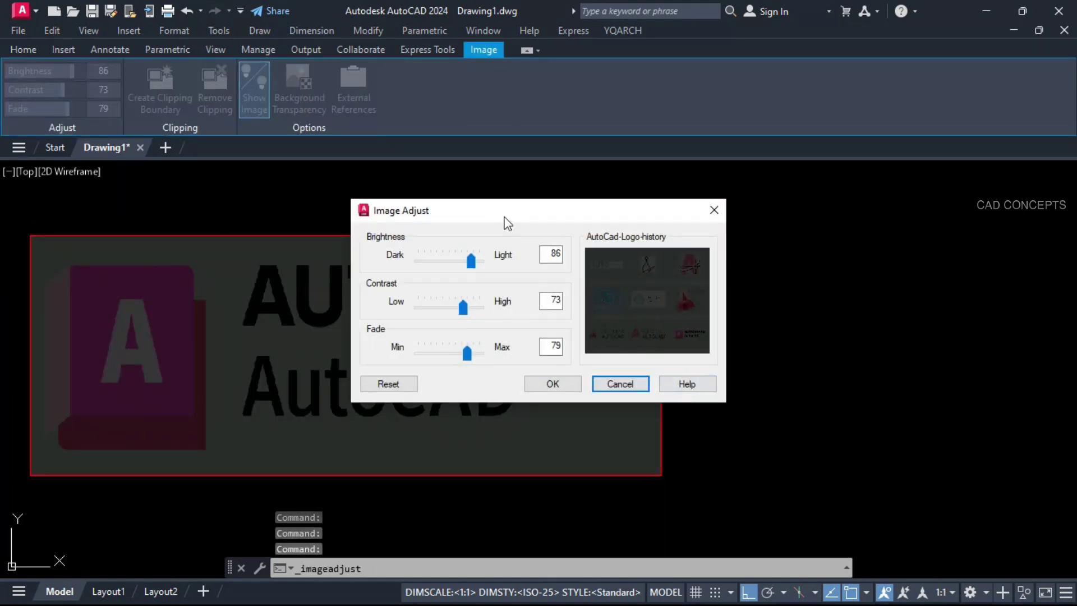
left_click_drag(506, 222, 822, 278)
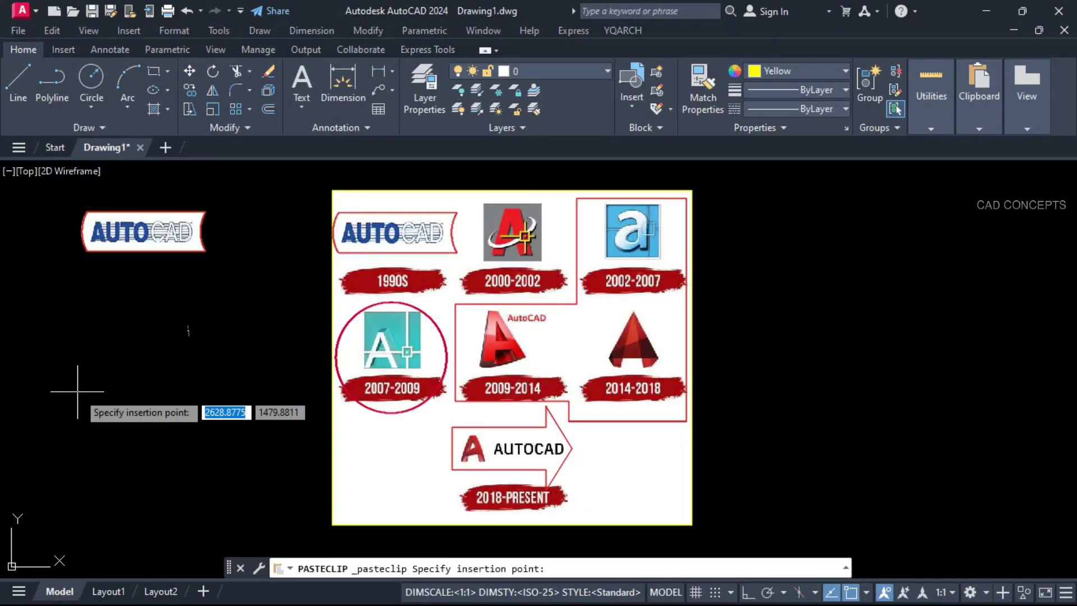
Place the clipped 2007-2009 logo copy at left and the L-shaped and arrow clipped copies at right
left_click(78, 391)
key("ctrl+v")
left_click(774, 395)
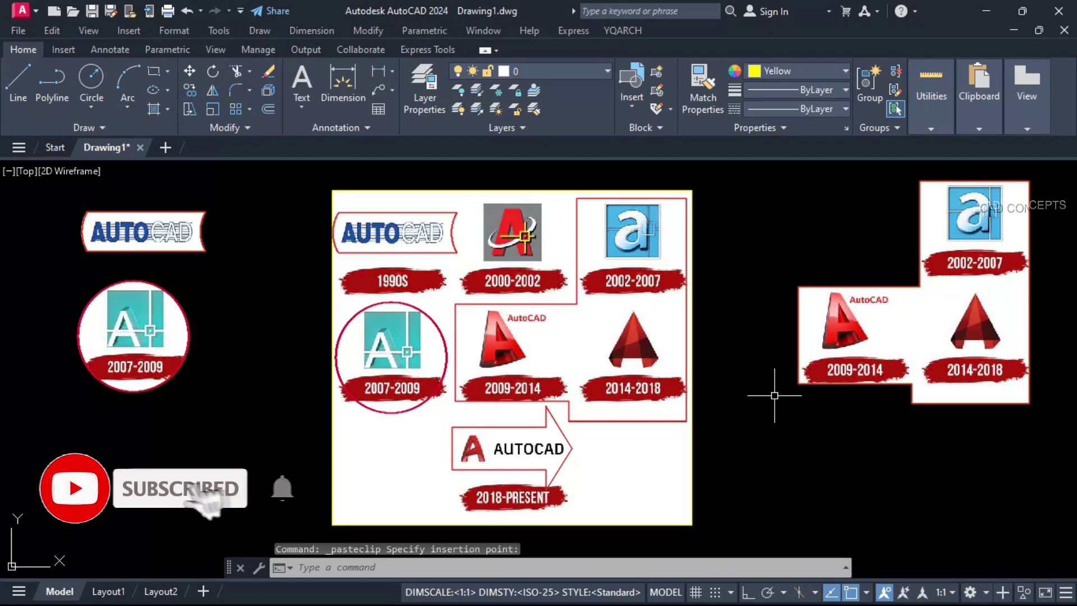
type("icl")
key("Return")
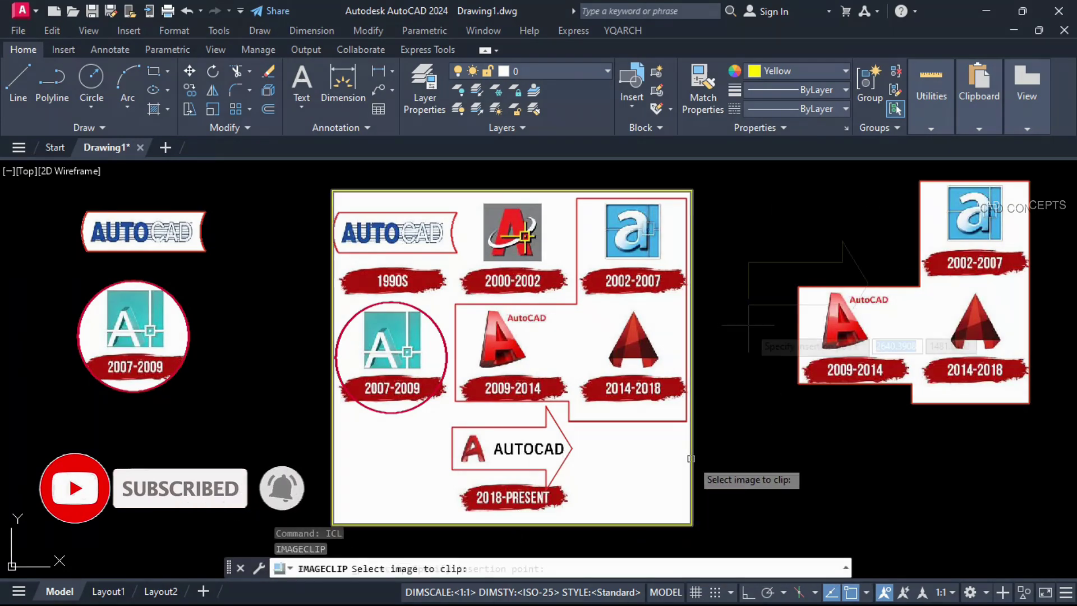
left_click(855, 433)
key("Escape")
key("Escape")
key("Escape")
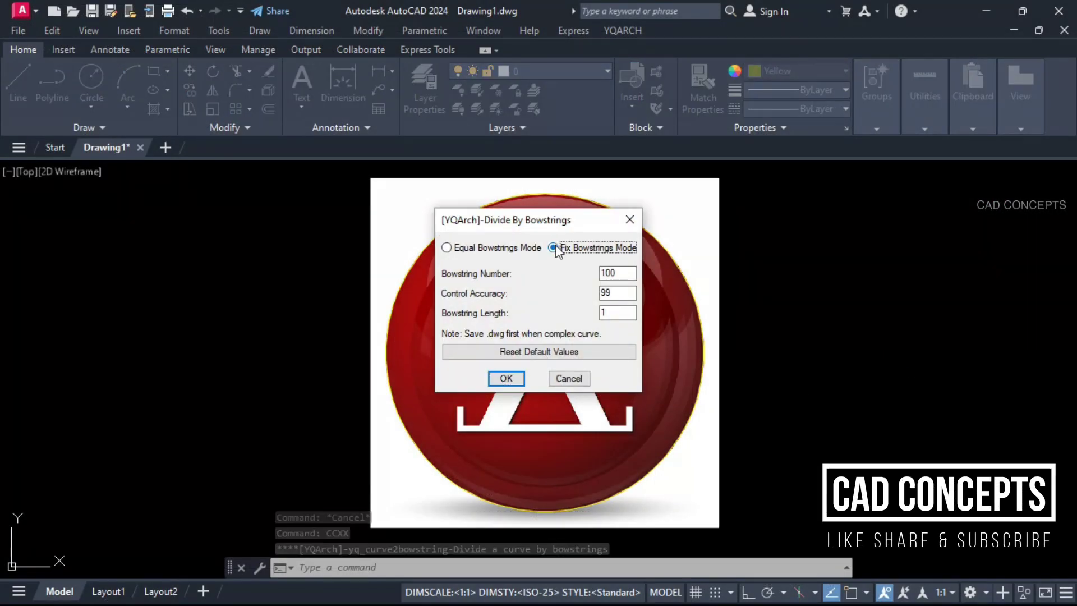
Accept Fix Bowstrings Mode in the YQArch Divide By Bowstrings dialog
left_click(506, 378)
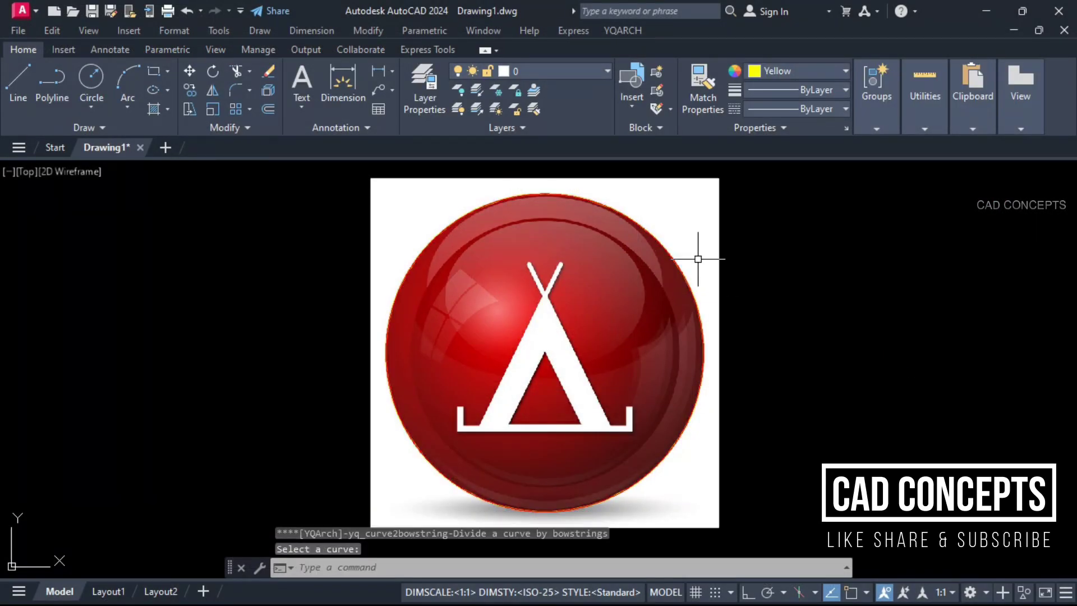